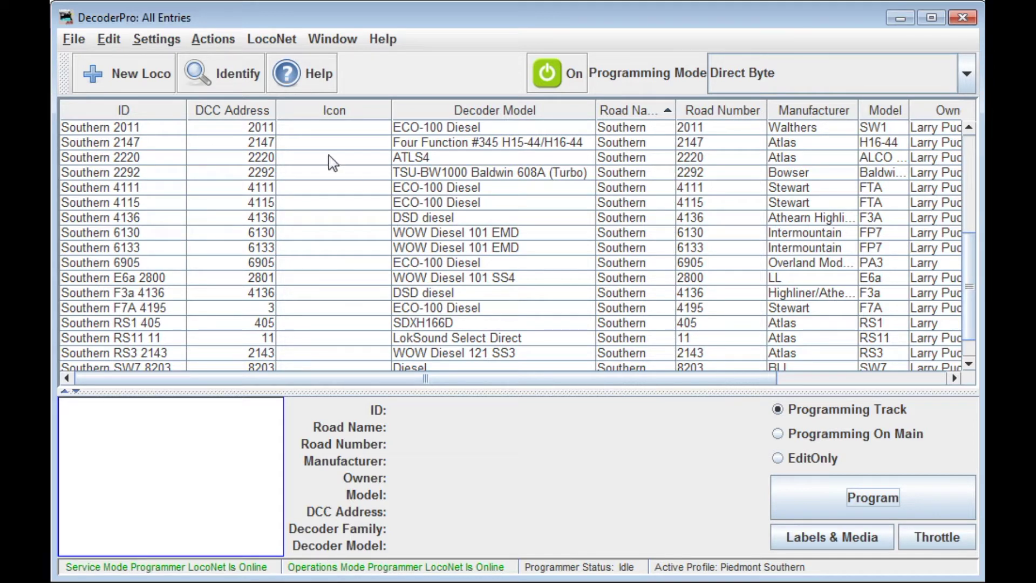
# - Open the preferences, bring the whole window into view and check the Roster programmer format and tool tip options
pyautogui.click(108, 40)
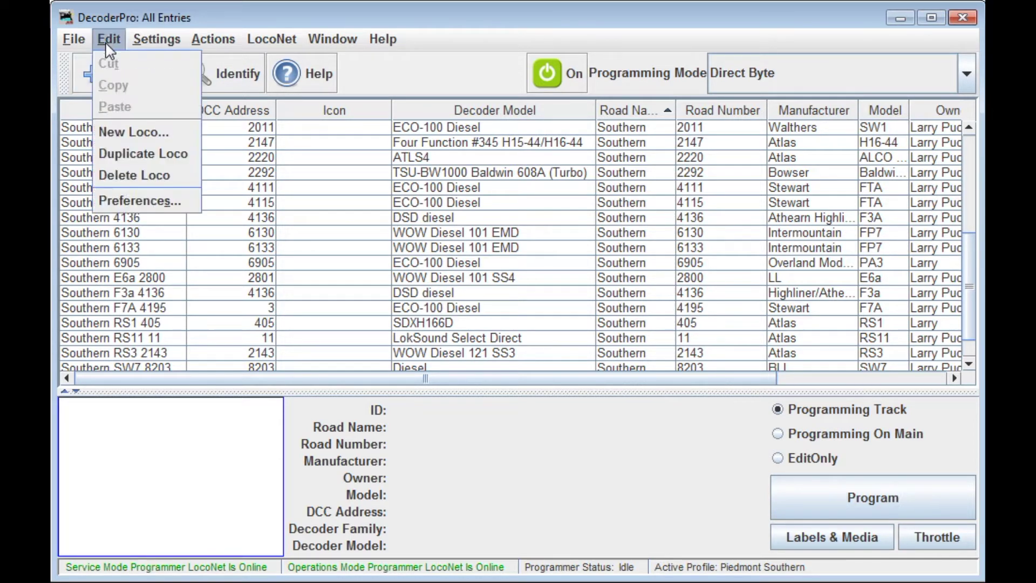
pyautogui.click(141, 201)
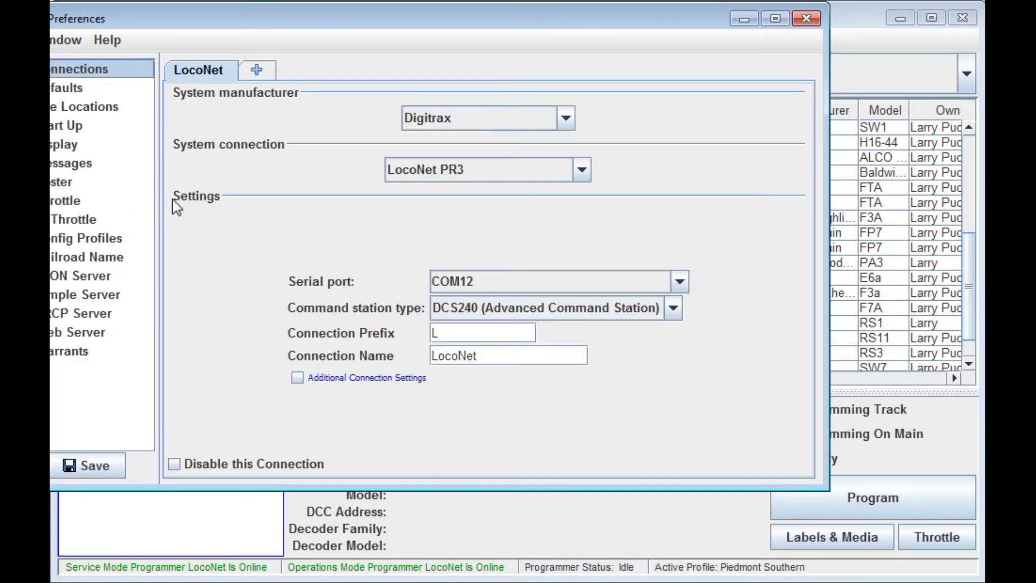
pyautogui.moveTo(326, 27); pyautogui.dragTo(431, 67)
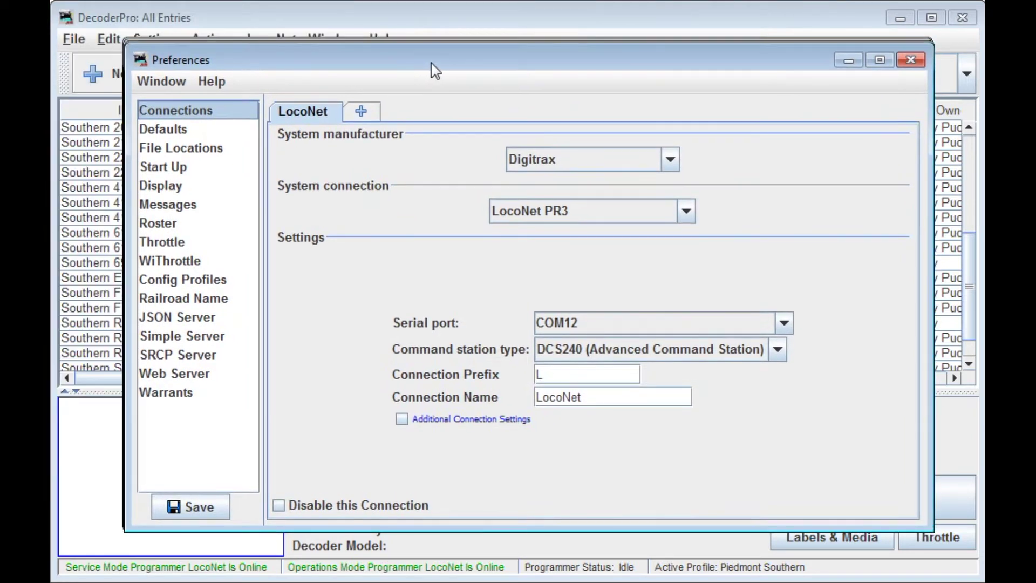
pyautogui.click(172, 233)
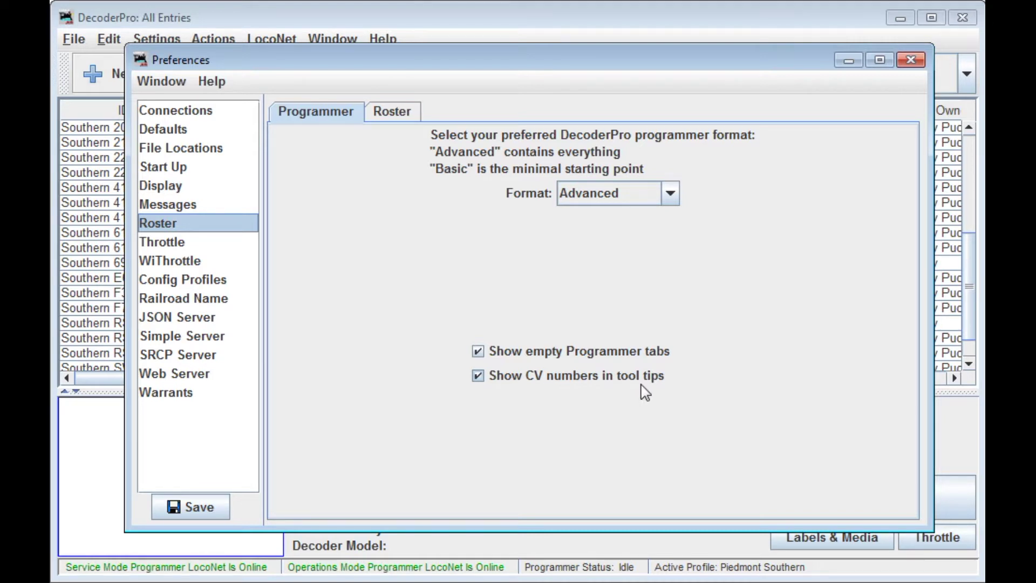
# - Check the tool tip display time in the Display preferences, return to the Roster settings and close the preferences without saving
pyautogui.click(157, 189)
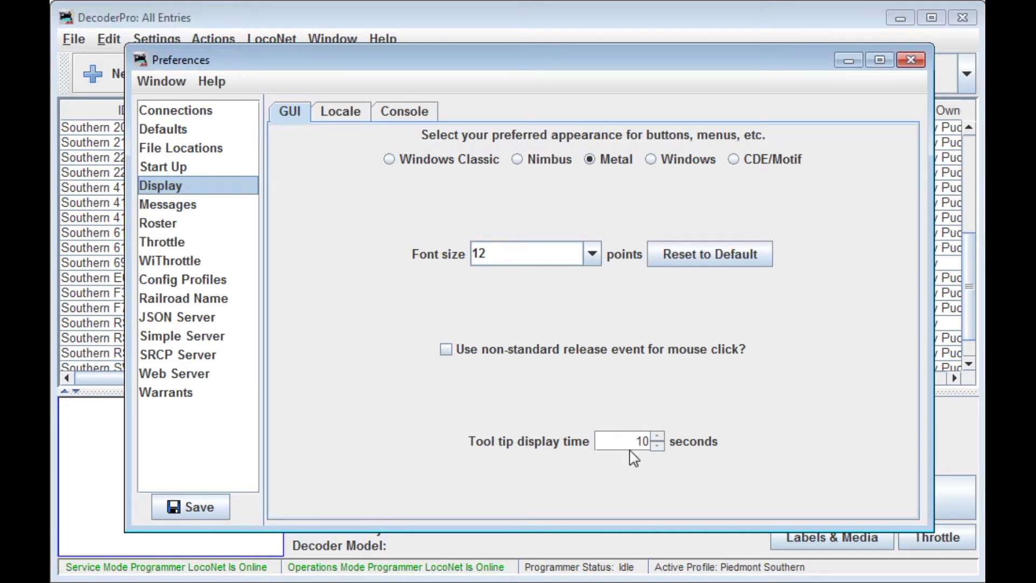
pyautogui.moveTo(635, 458)
pyautogui.click(170, 231)
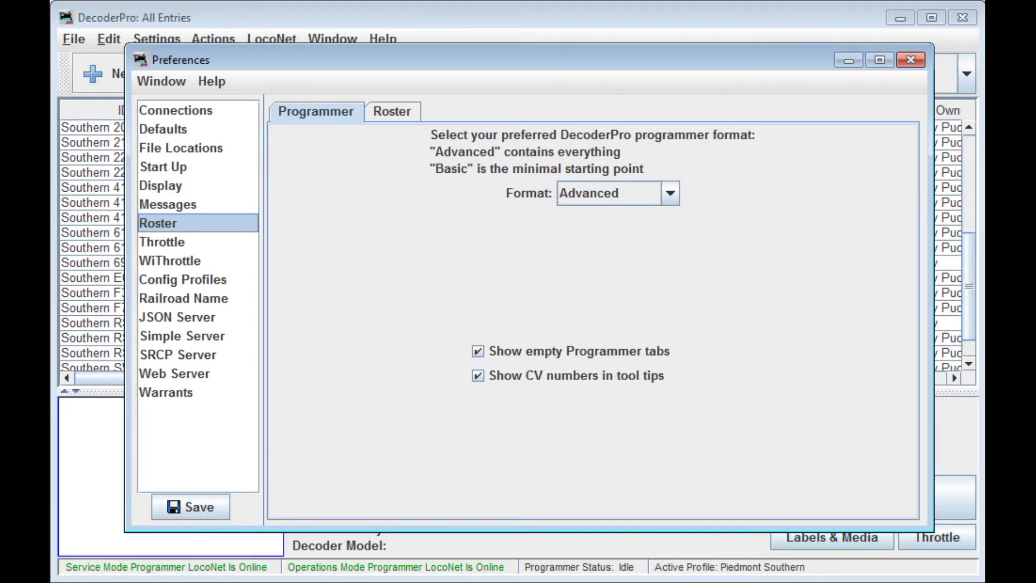
pyautogui.click(912, 62)
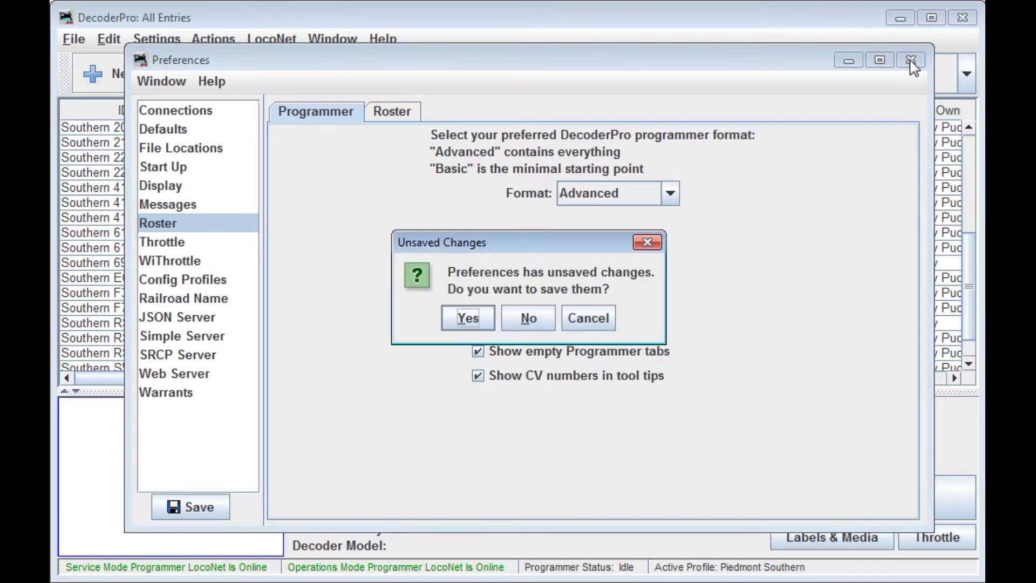
pyautogui.click(529, 319)
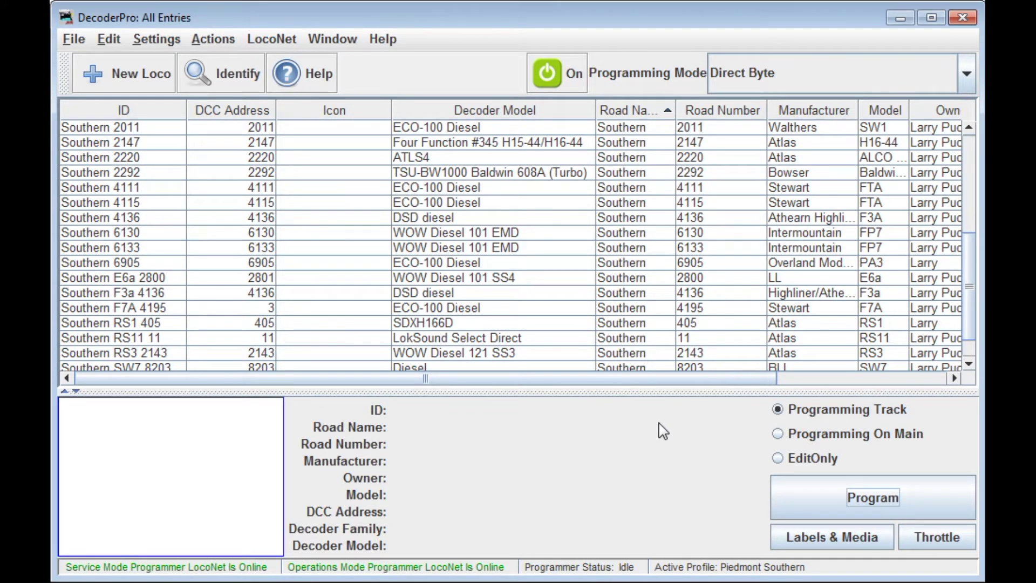
# - Find the Southern 4111 locomotive in the roster and open its programmer
pyautogui.scroll(-1, 298, 227)
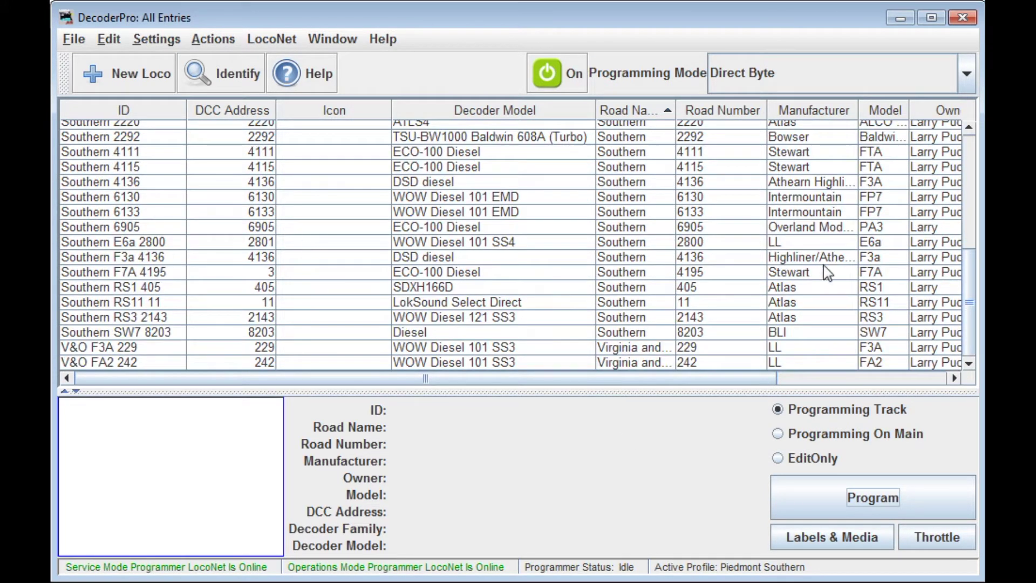
pyautogui.scroll(1, 974, 302)
pyautogui.scroll(5, 974, 291)
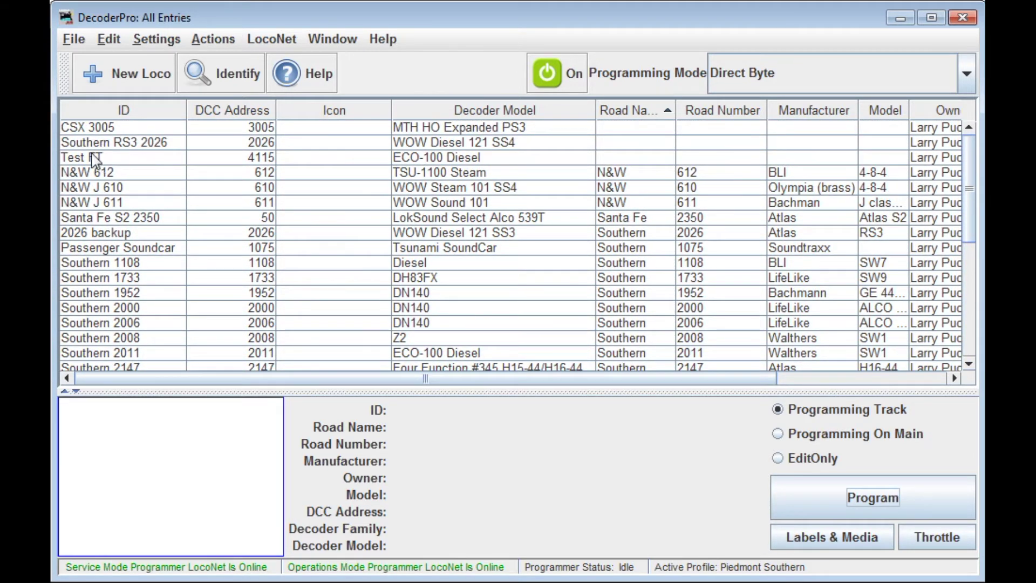
pyautogui.click(95, 159)
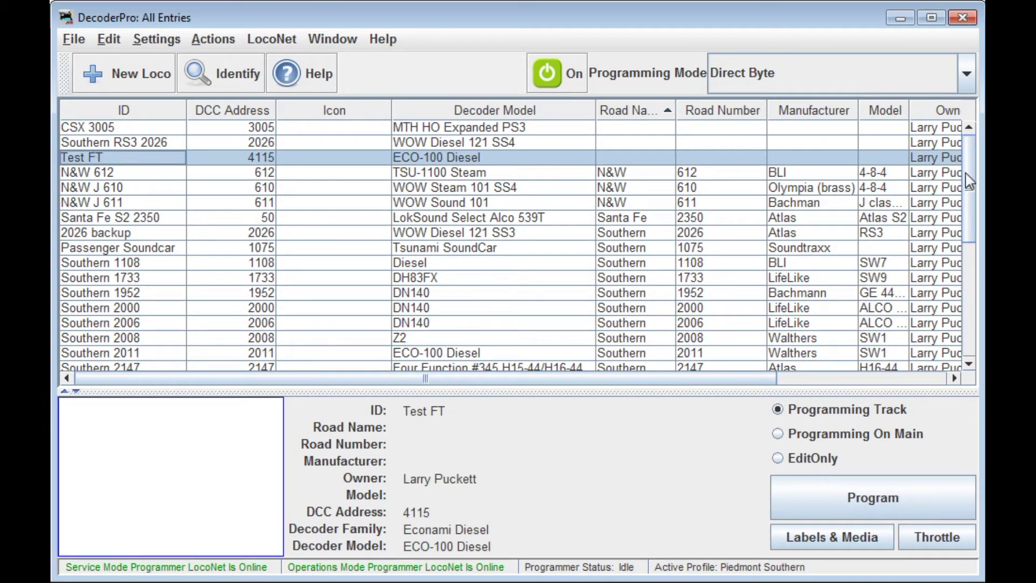
pyautogui.moveTo(970, 180); pyautogui.dragTo(979, 232)
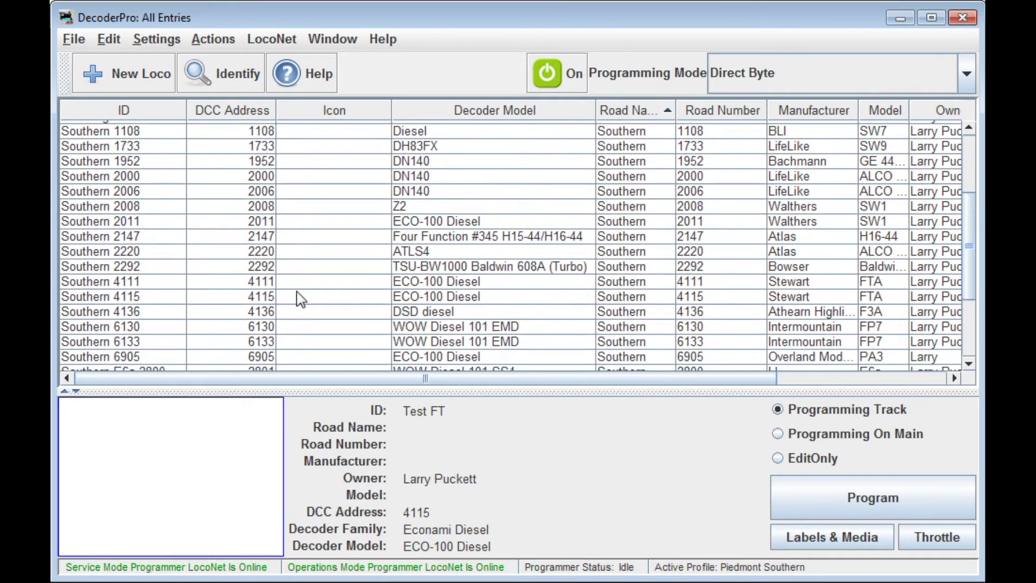
pyautogui.click(102, 282)
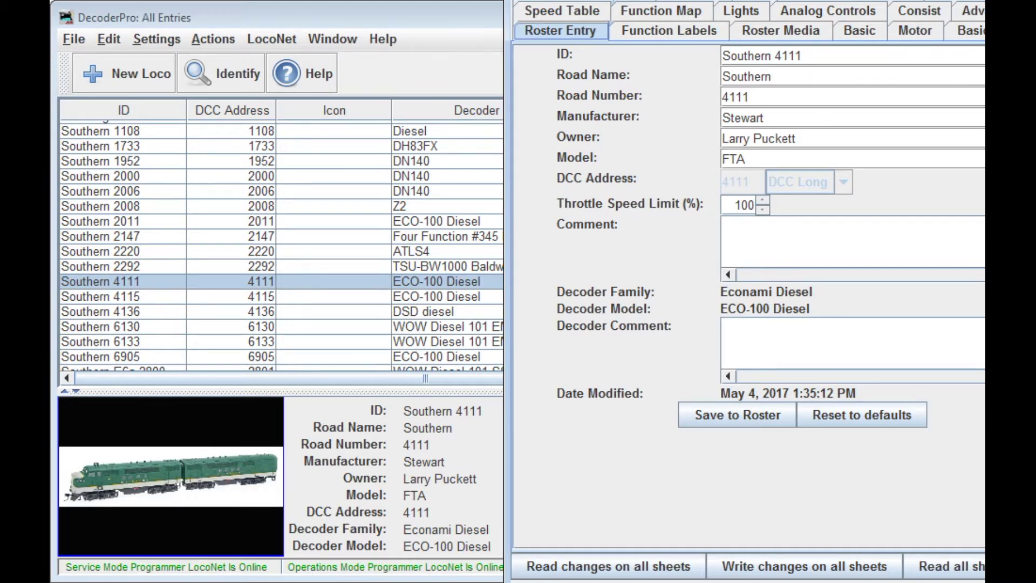
# - Reposition and enlarge the Southern 4111 programmer window so that all of its sheets and write buttons are visible
pyautogui.moveTo(674, 2); pyautogui.dragTo(912, 10)
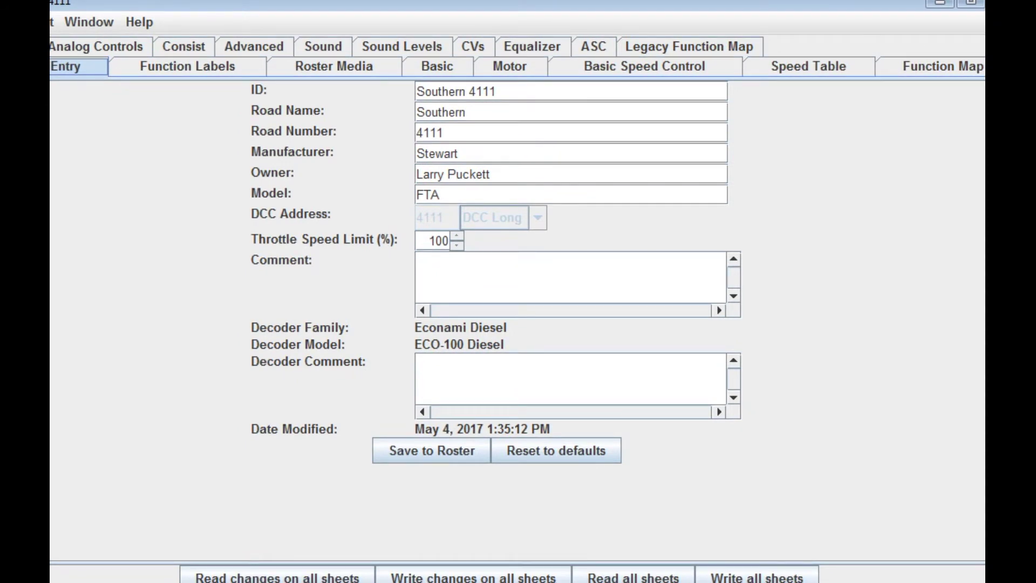
pyautogui.moveTo(912, 10); pyautogui.dragTo(913, 87)
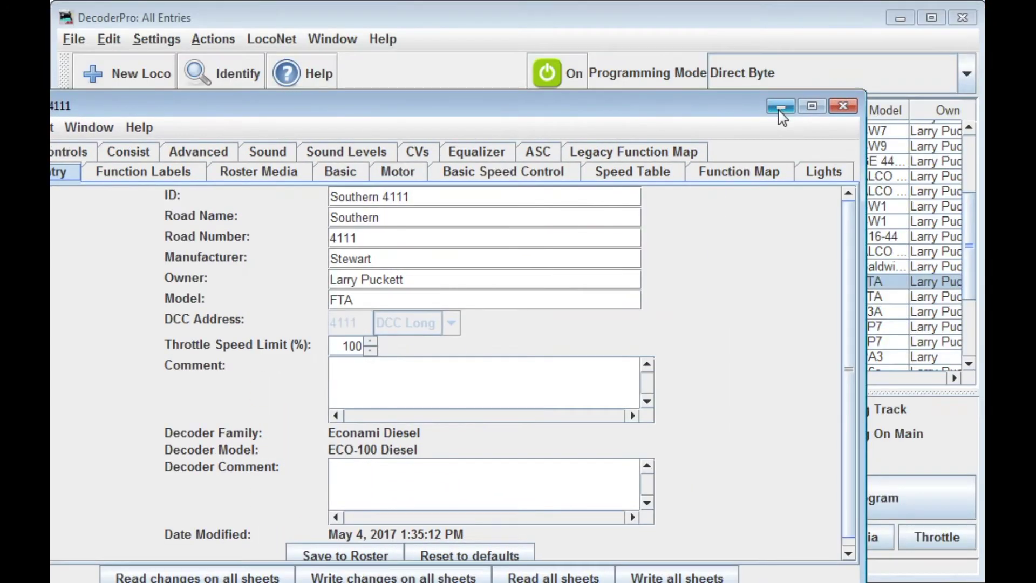
pyautogui.doubleClick(789, 108)
pyautogui.moveTo(853, 28); pyautogui.dragTo(804, 20)
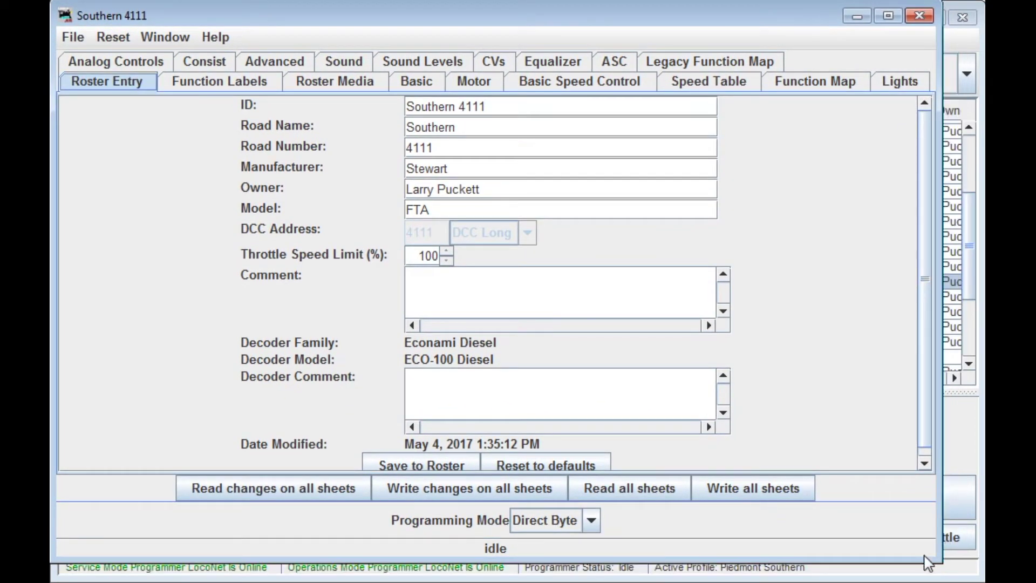
pyautogui.moveTo(942, 562); pyautogui.dragTo(977, 574)
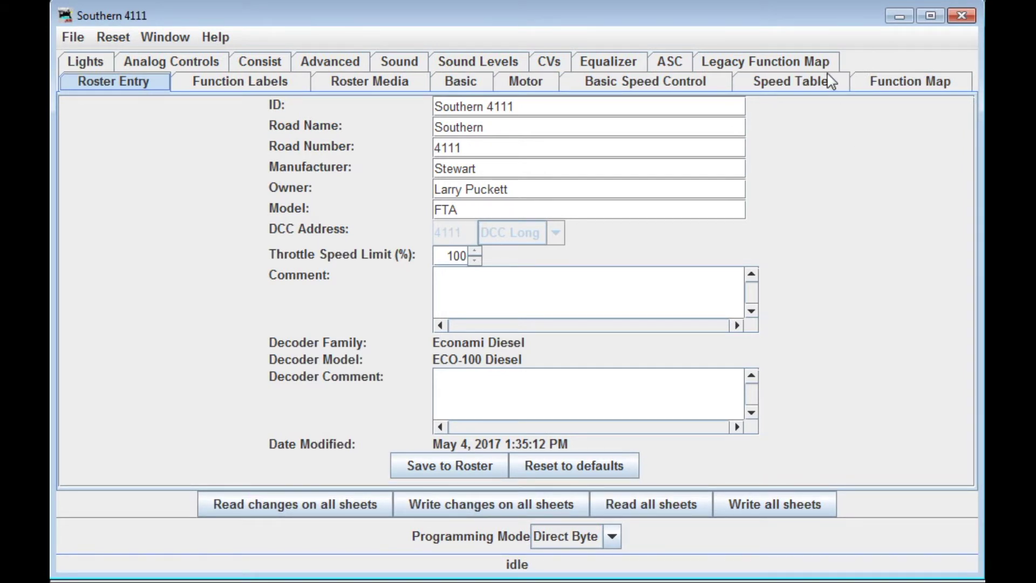
# - Examine the Vstart, Vmid and Vhigh speed settings, and show the full speed table with its curve controls
pyautogui.click(646, 86)
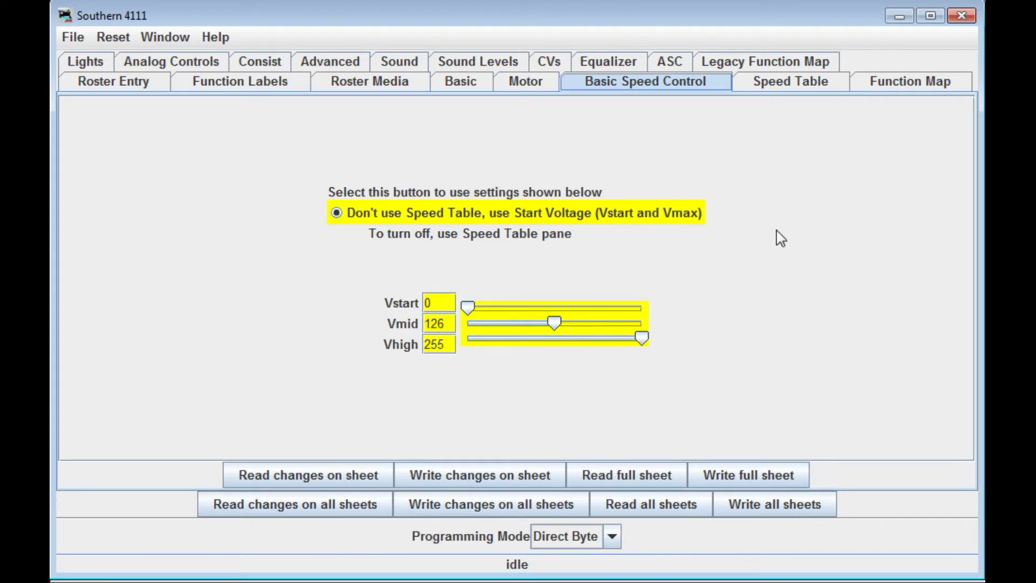
pyautogui.click(782, 87)
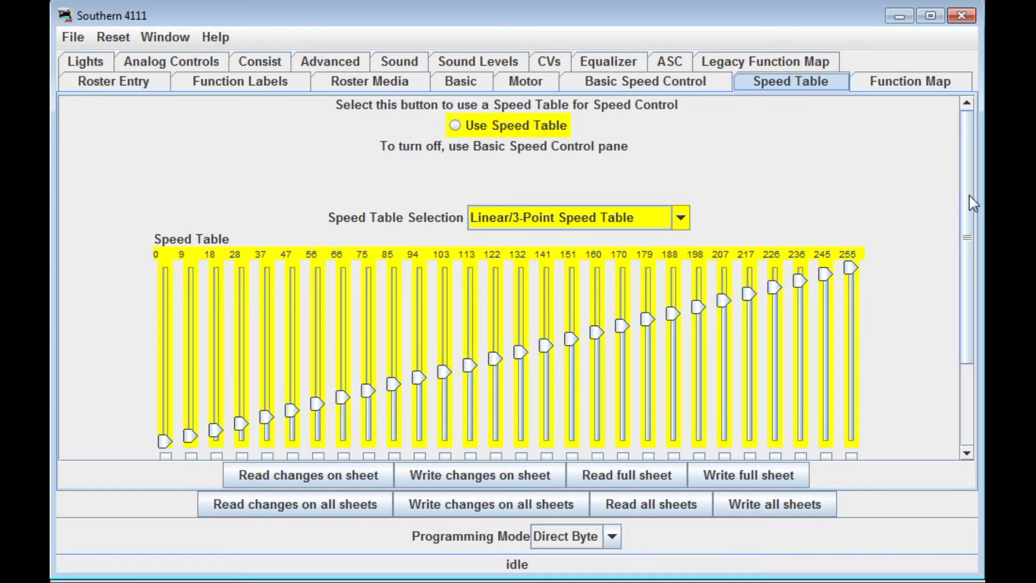
pyautogui.scroll(-1, 972, 203)
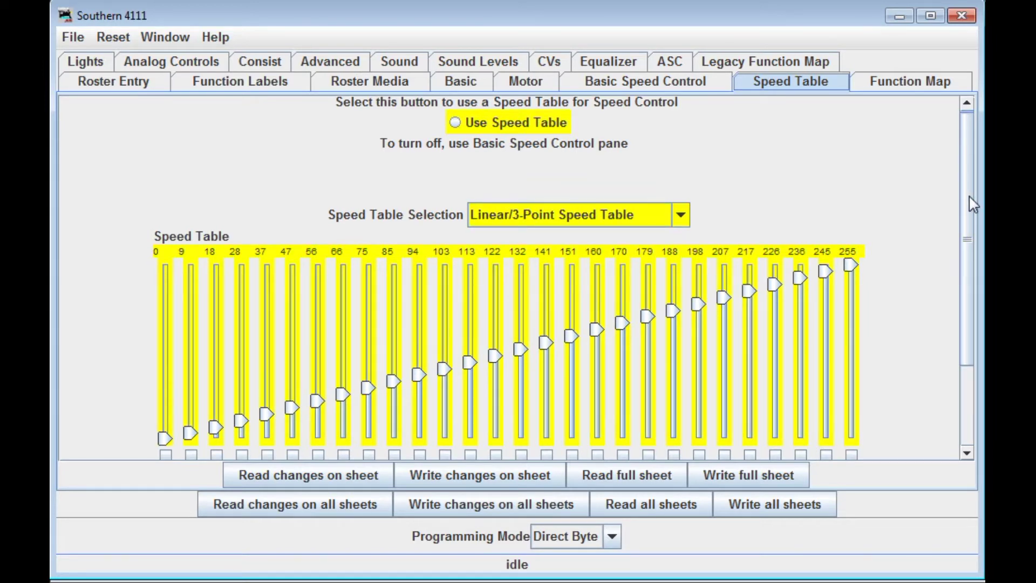
pyautogui.moveTo(970, 198); pyautogui.dragTo(962, 275)
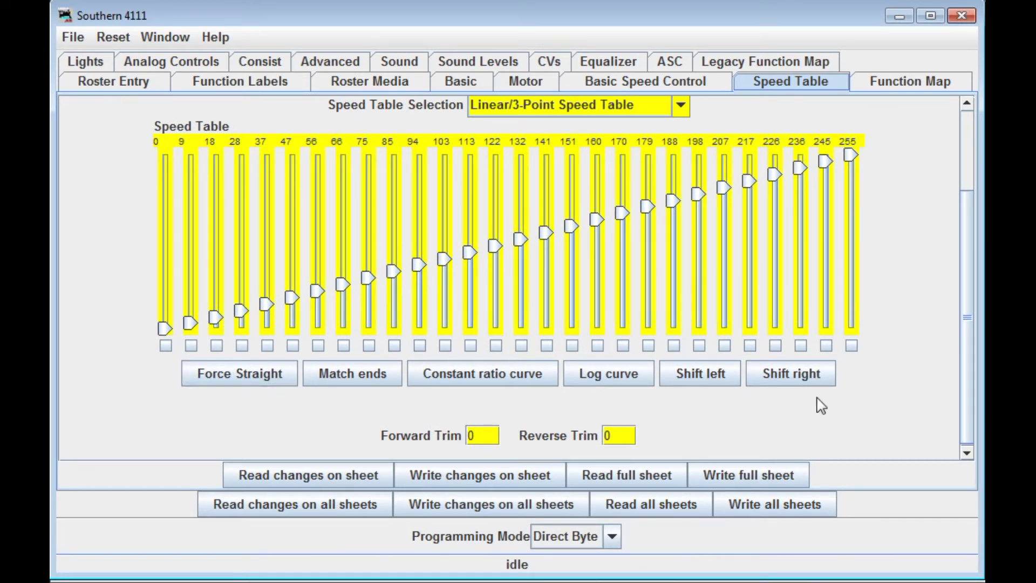
# - Force the speed table straight, set its first step to 66 and last step to 197, and apply Match ends
pyautogui.click(217, 366)
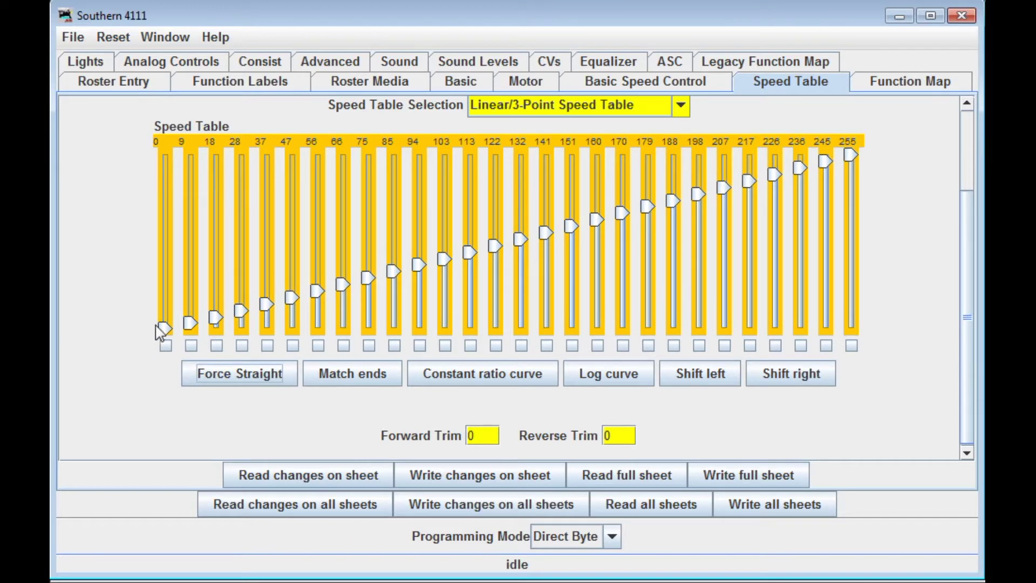
pyautogui.moveTo(164, 328); pyautogui.dragTo(163, 287)
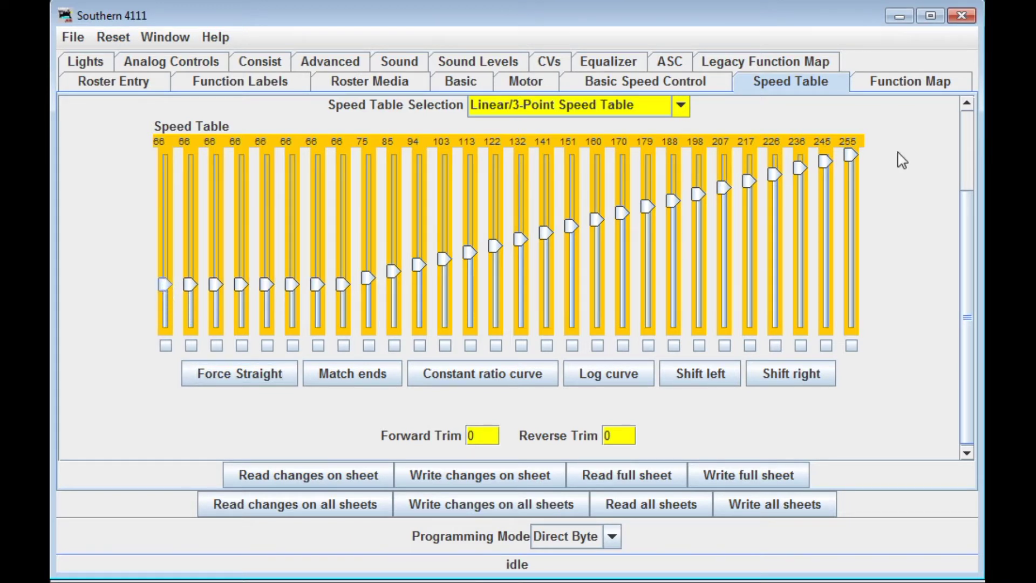
pyautogui.moveTo(851, 156); pyautogui.dragTo(853, 195)
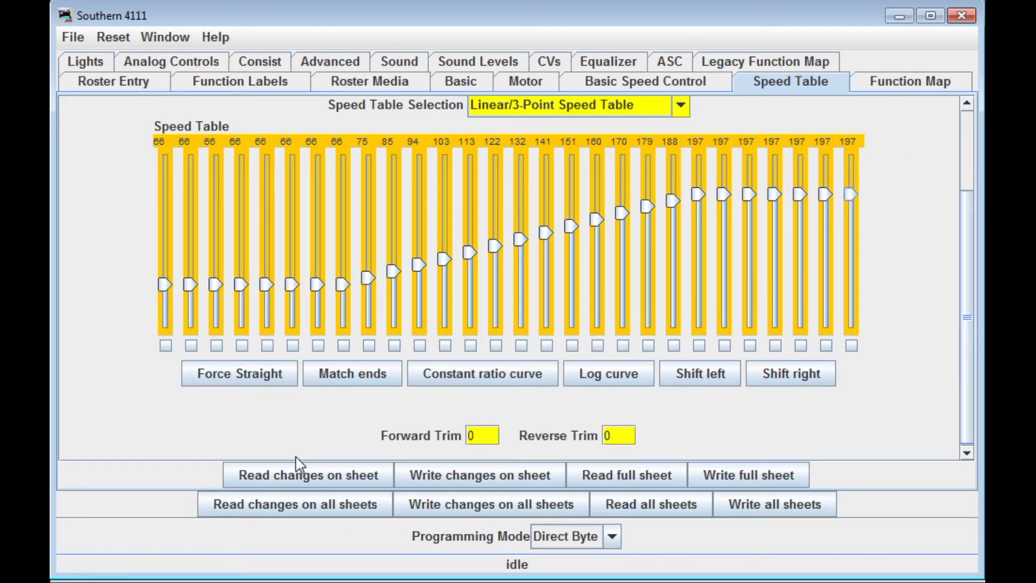
pyautogui.click(329, 376)
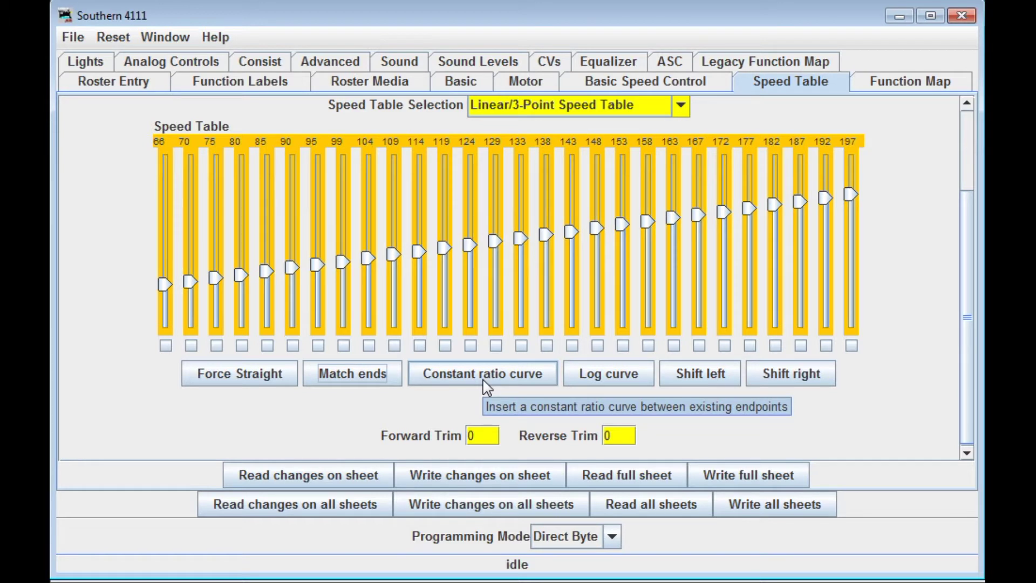
# - Apply a constant ratio curve to the speed table, change its end steps to 0 and 255, and reapply the curve
pyautogui.click(486, 386)
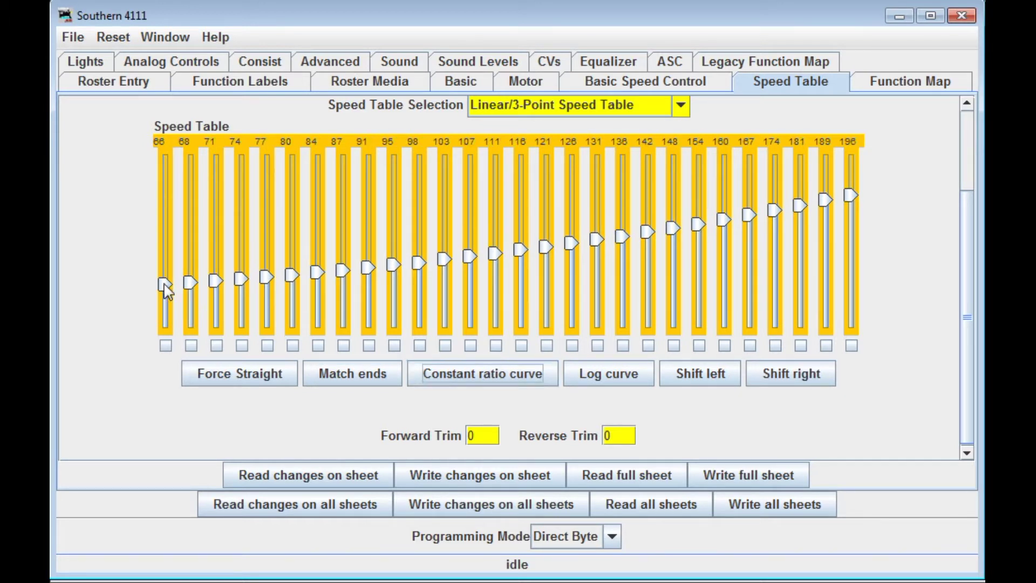
pyautogui.moveTo(165, 286); pyautogui.dragTo(165, 329)
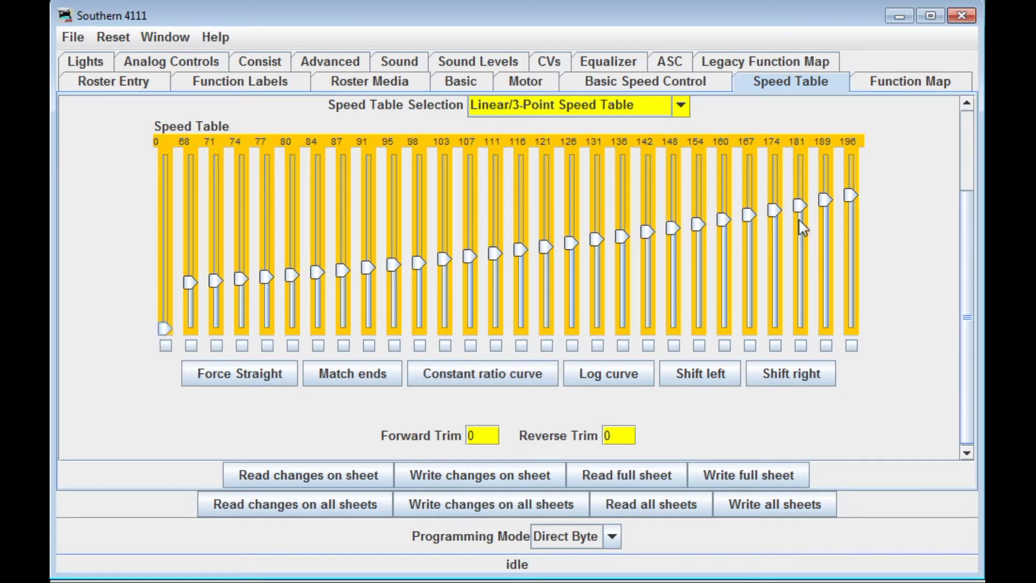
pyautogui.moveTo(851, 195); pyautogui.dragTo(851, 153)
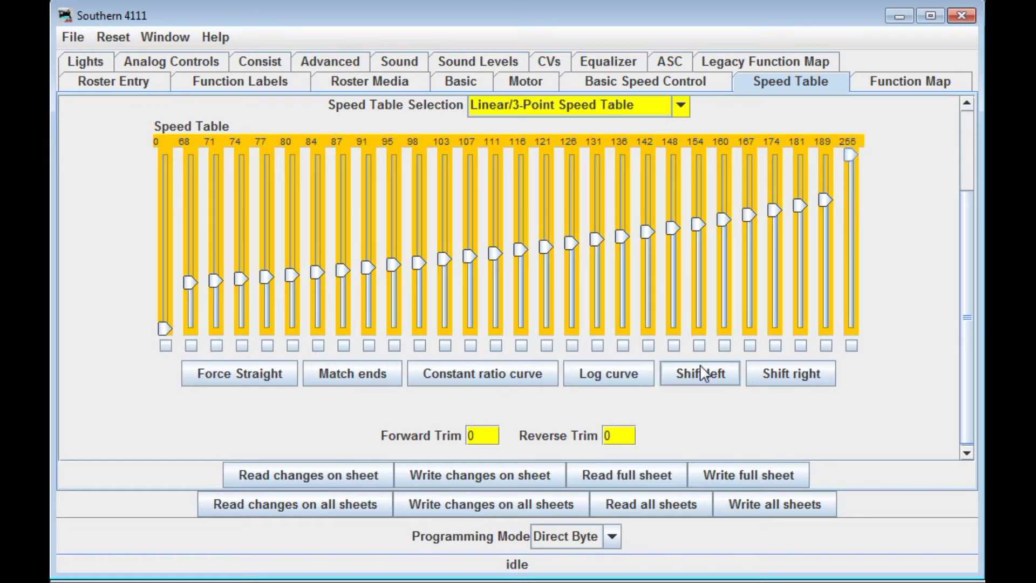
pyautogui.click(515, 379)
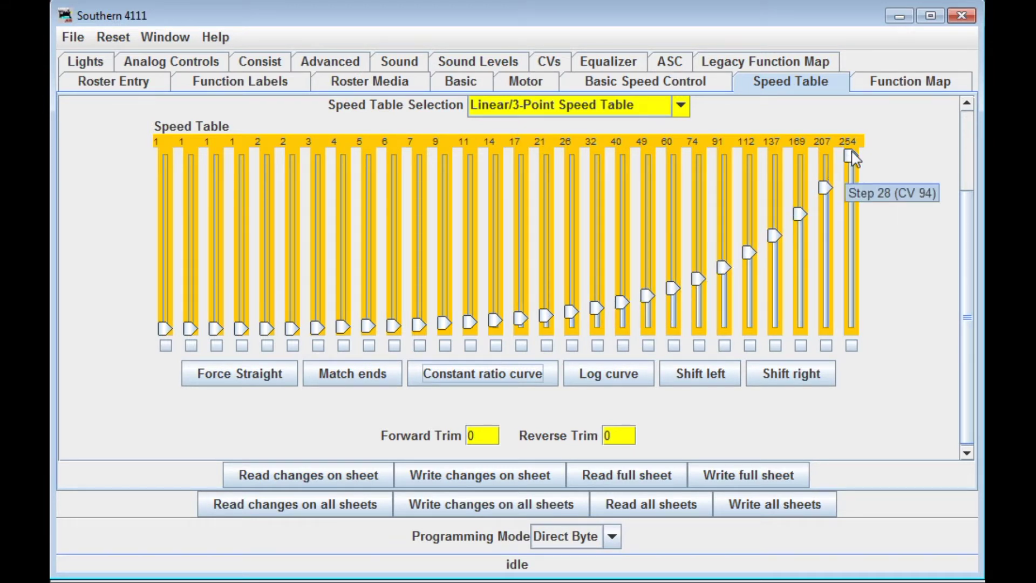
# - Apply a log curve to the speed table and shift it three steps left
pyautogui.click(619, 380)
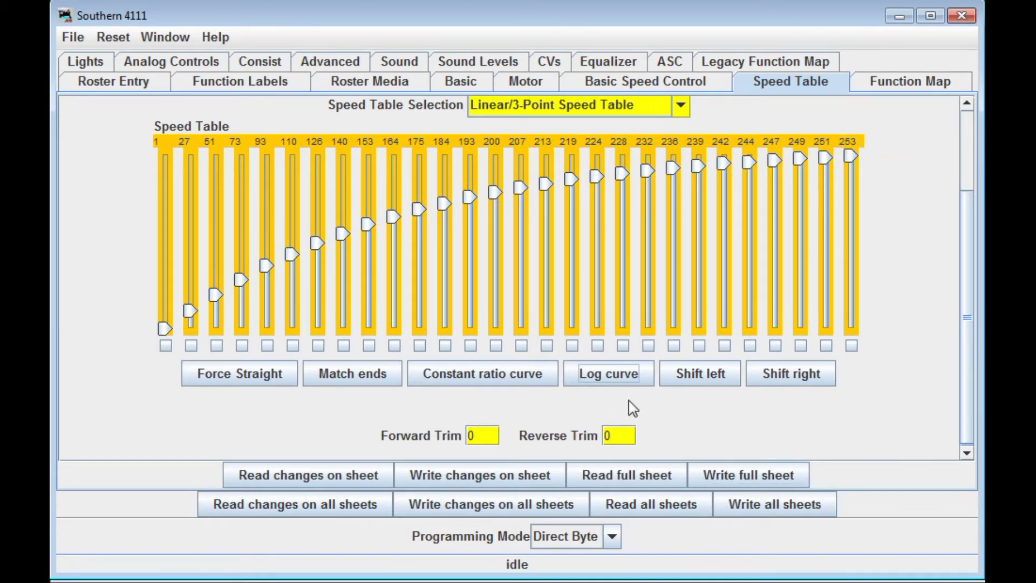
pyautogui.click(685, 377)
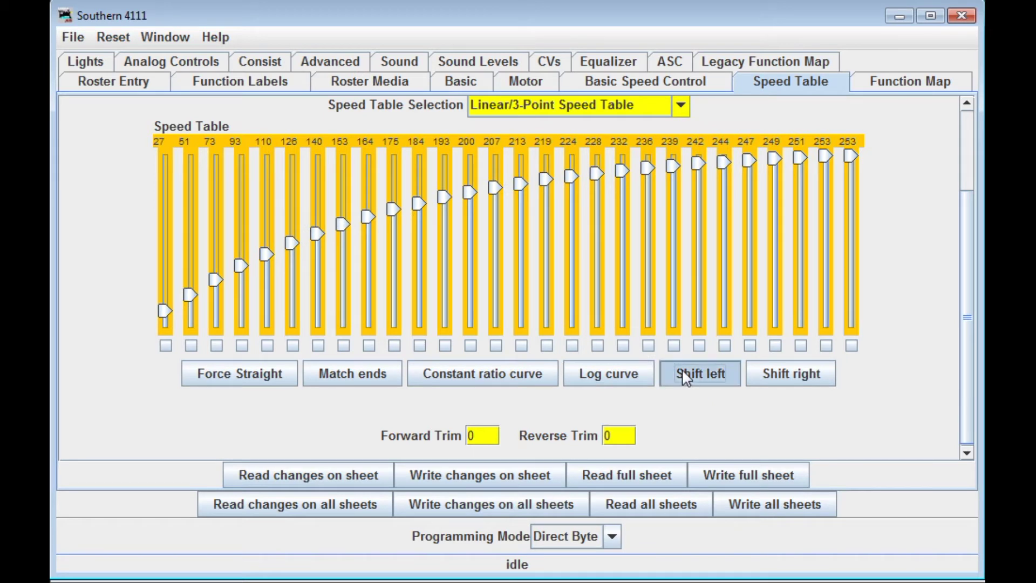
pyautogui.click(685, 376)
pyautogui.click(685, 377)
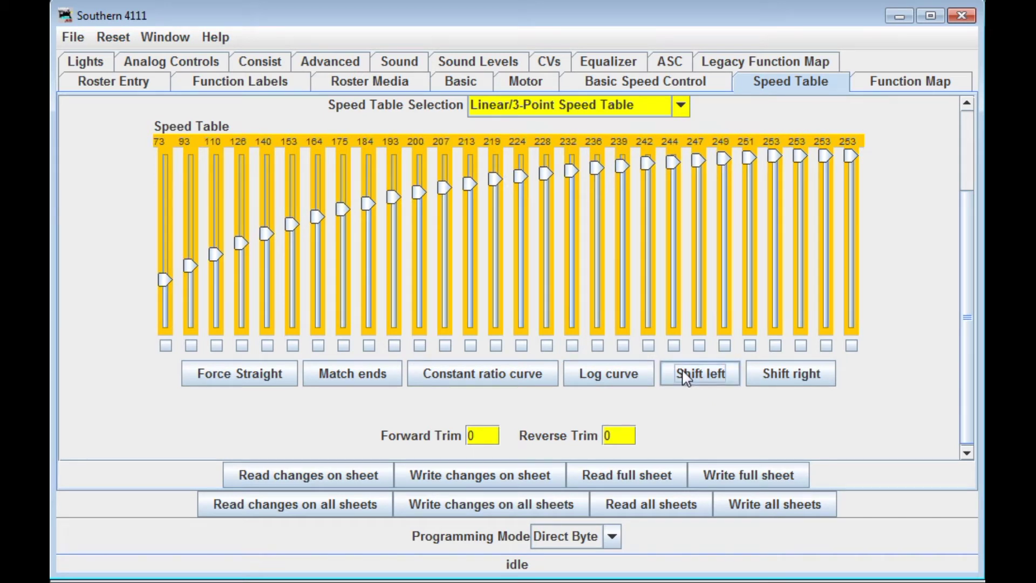
# - Shift the speed table's log curve seven steps right
pyautogui.click(794, 376)
pyautogui.click(793, 377)
pyautogui.click(794, 377)
pyautogui.click(794, 377)
pyautogui.click(793, 376)
pyautogui.click(794, 376)
pyautogui.click(791, 376)
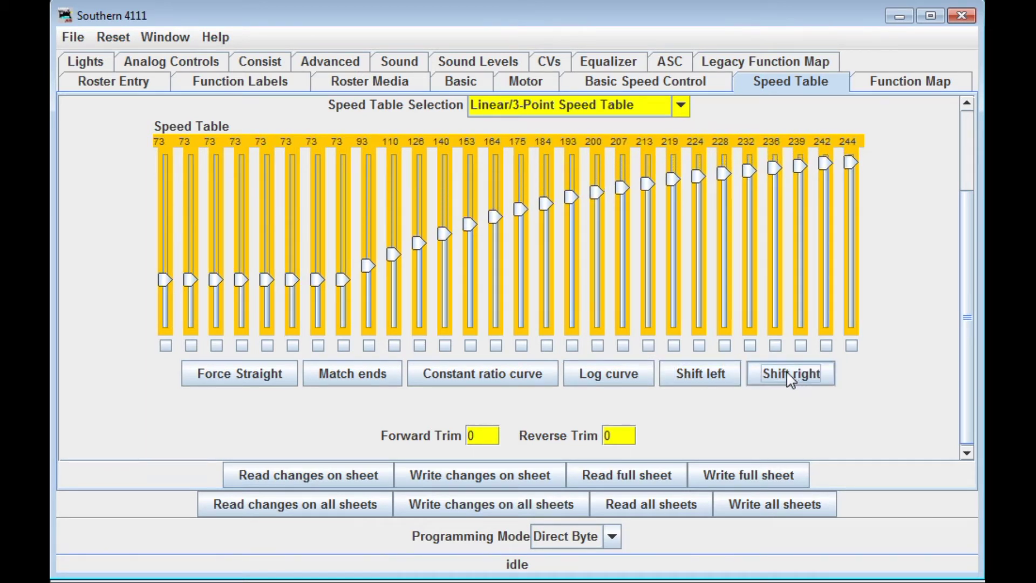
# - Lower the first speed step to 0 and restore the whole speed table to a straight line with Force Straight
pyautogui.moveTo(164, 280); pyautogui.dragTo(171, 337)
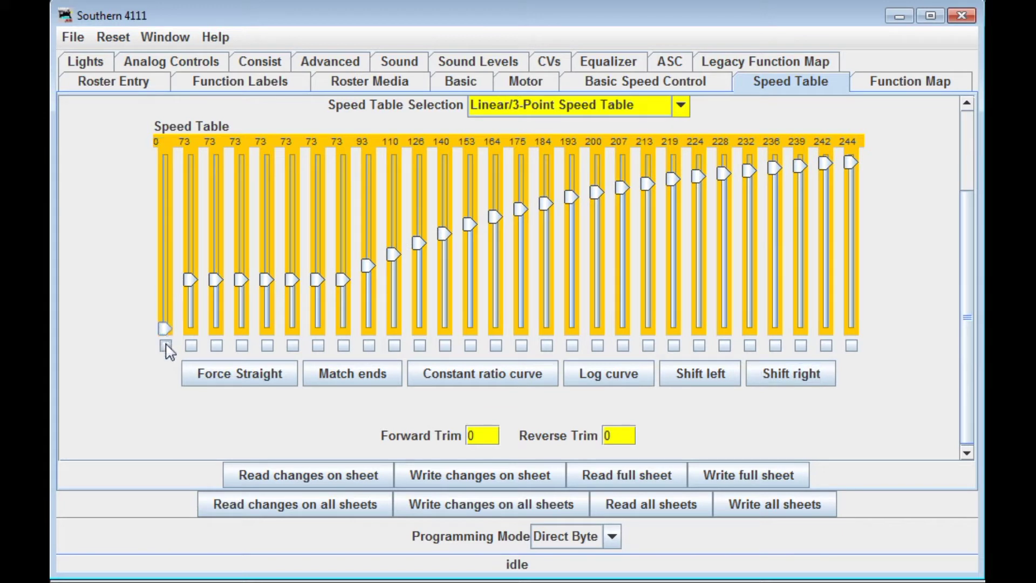
pyautogui.click(203, 377)
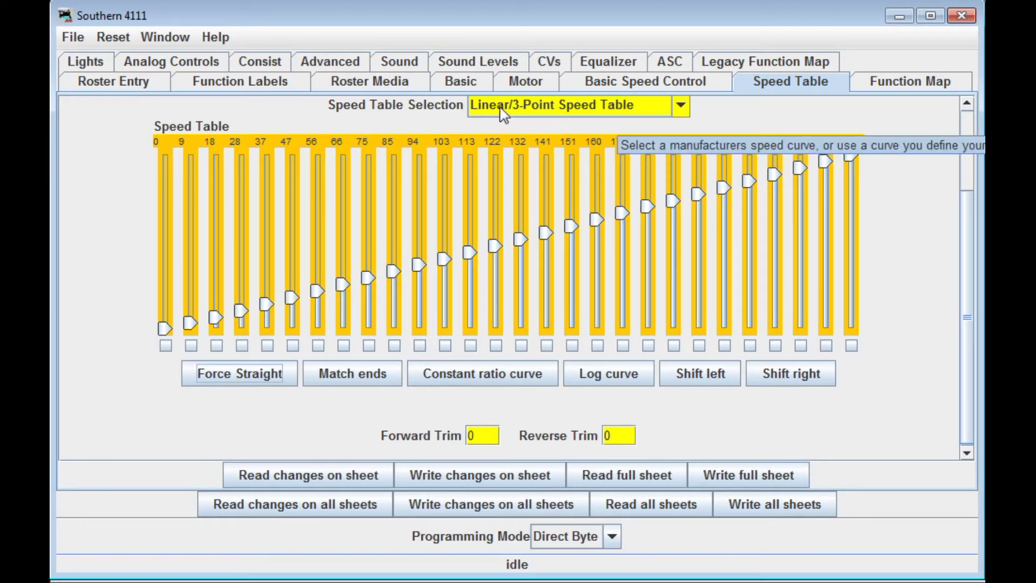
# - Look through the Speed Table Selection choices and view the locomotive's function labels
pyautogui.click(681, 107)
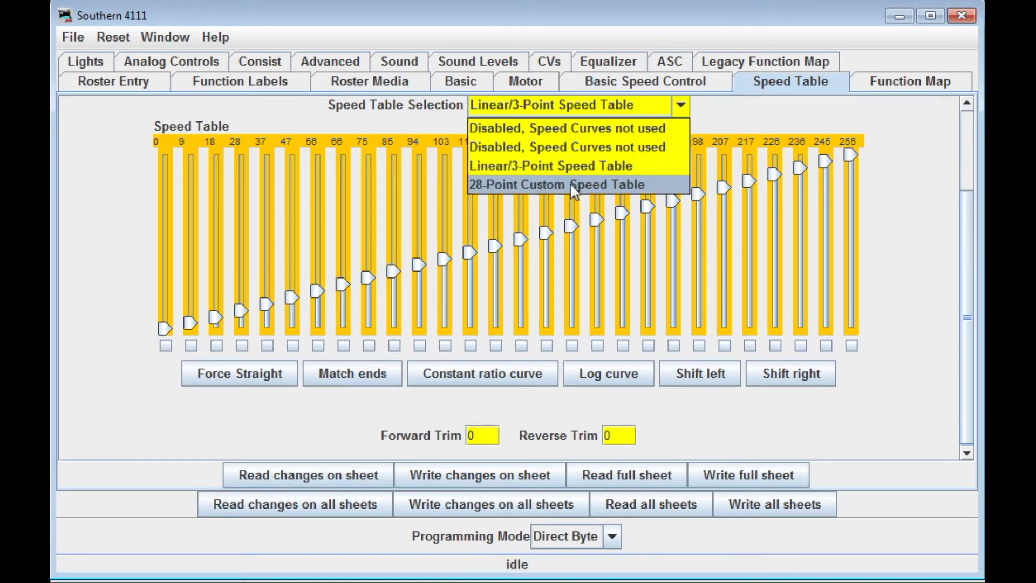
pyautogui.click(911, 215)
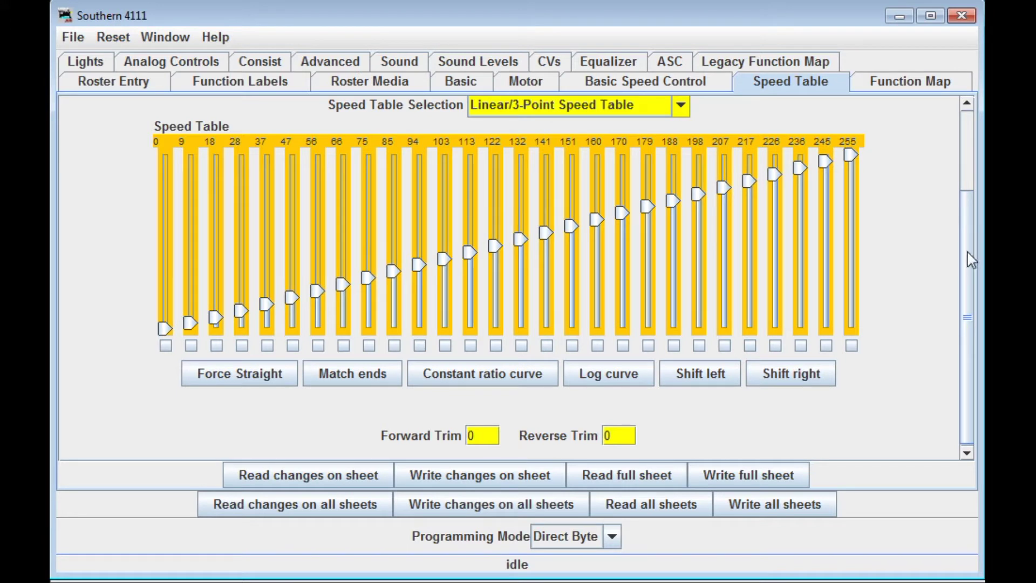
pyautogui.scroll(-1, 970, 259)
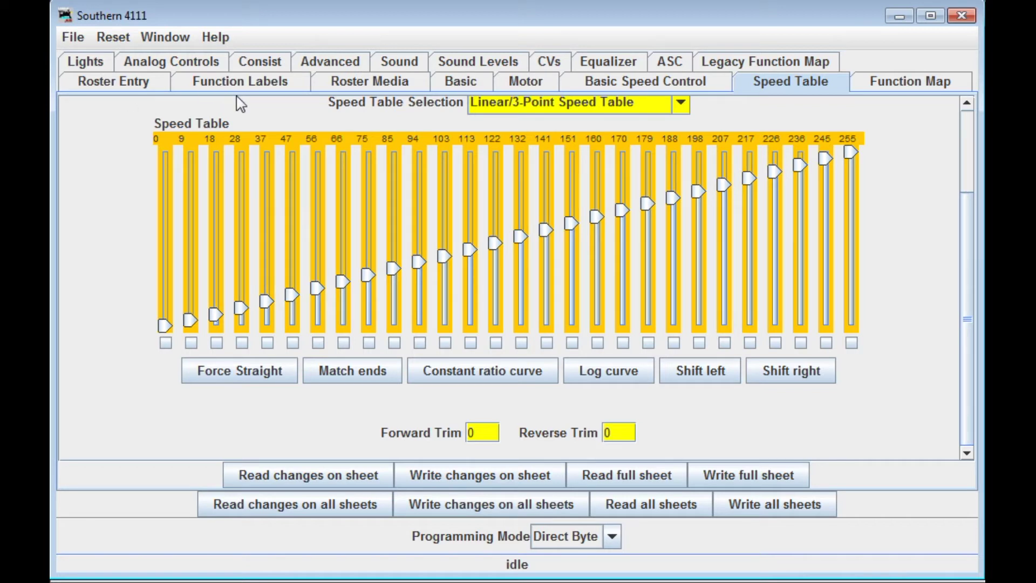
pyautogui.click(263, 87)
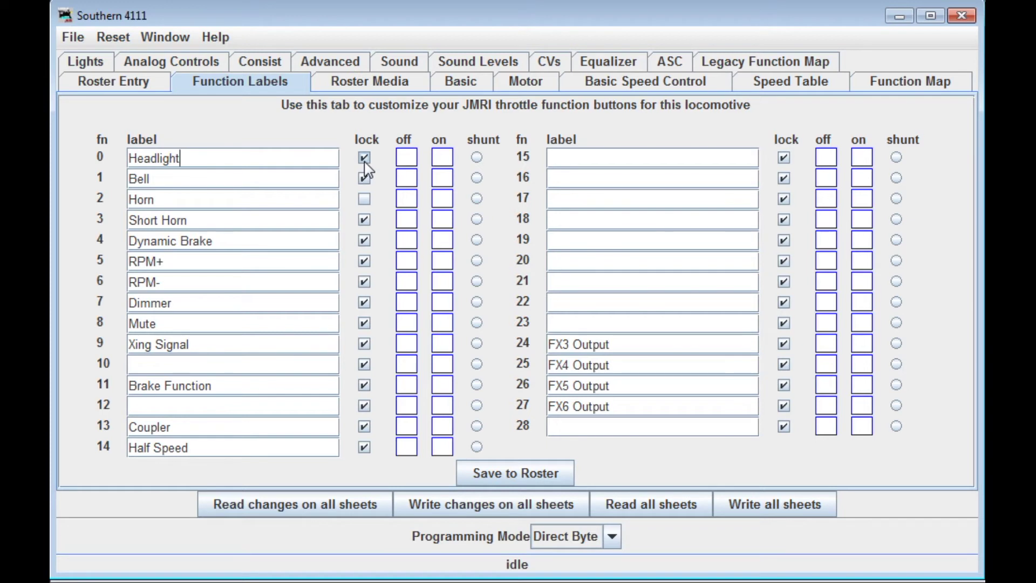
# - Remove the locomotive's main image in its roster media, add the green locomotive picture in its place, and save the entry
pyautogui.click(365, 89)
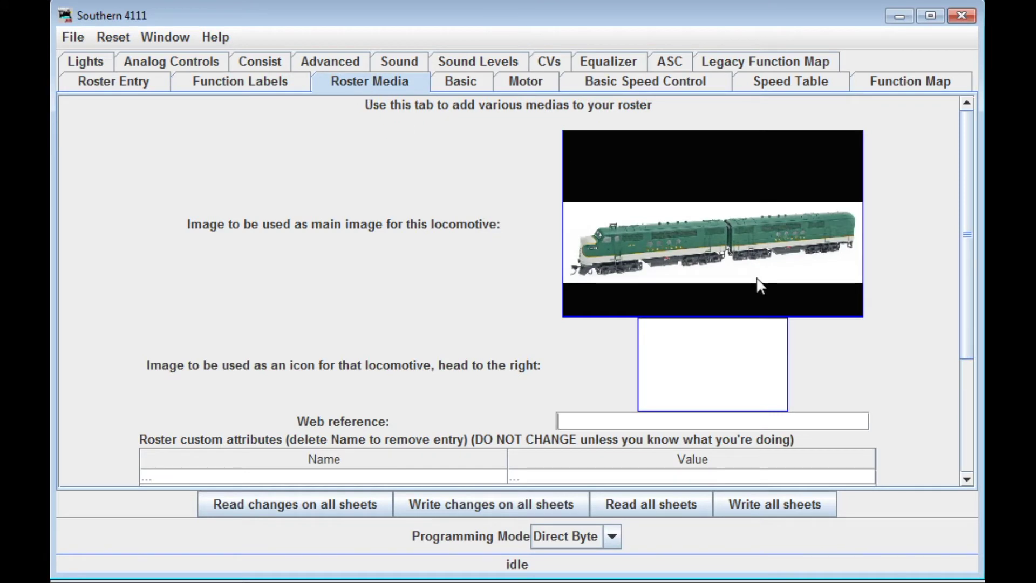
pyautogui.rightClick(774, 249)
pyautogui.click(783, 258)
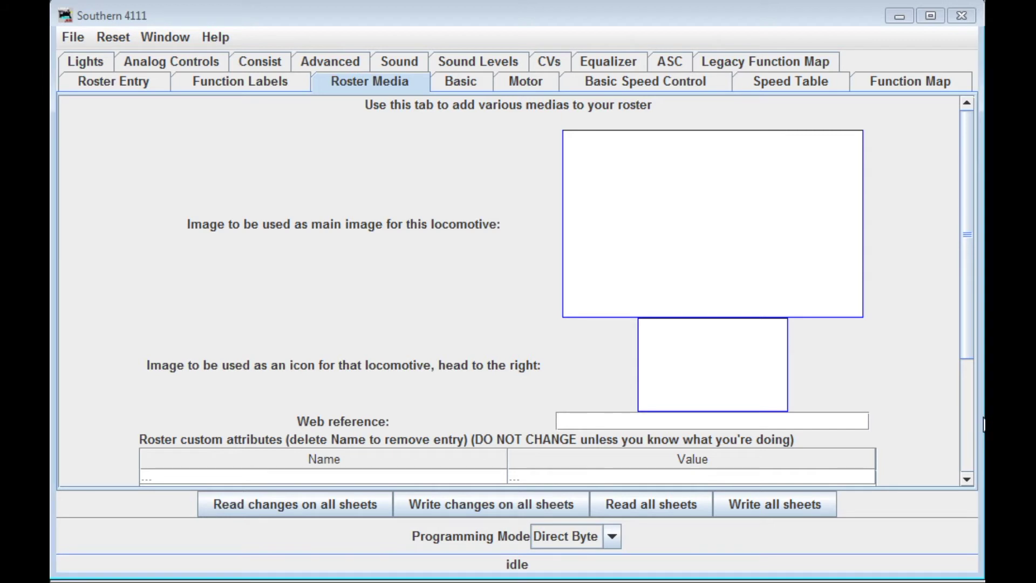
pyautogui.moveTo(1035, 349); pyautogui.dragTo(682, 200)
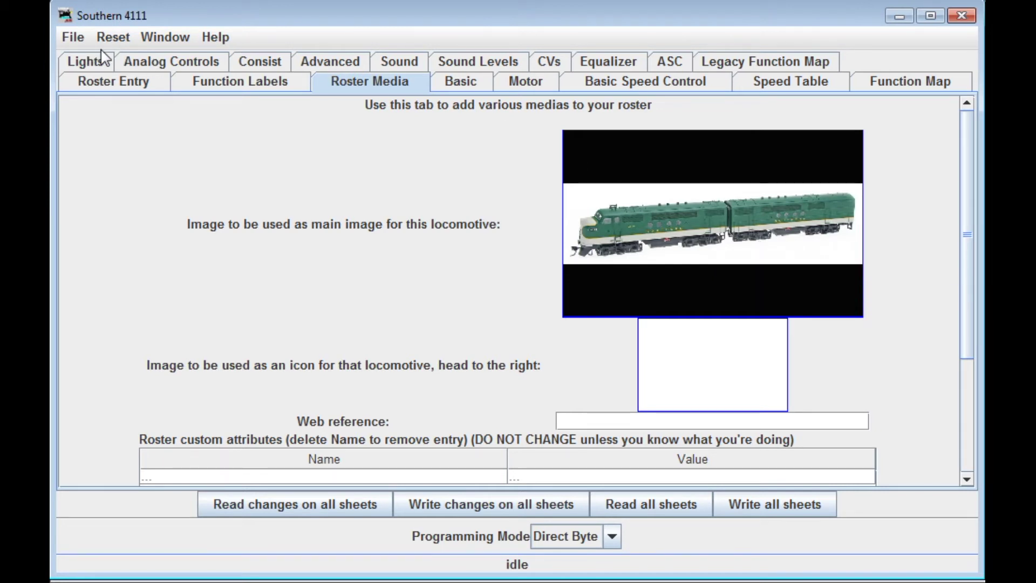
pyautogui.click(73, 38)
pyautogui.click(81, 61)
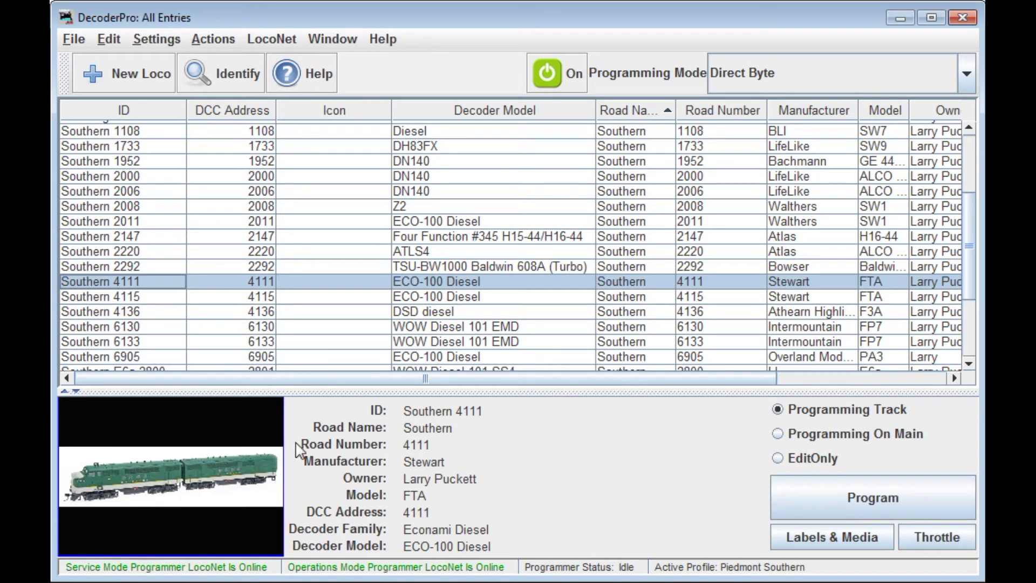
# - Open the programmer for the Southern 4111 roster entry in a wider window and bring up its extended function map
pyautogui.click(877, 498)
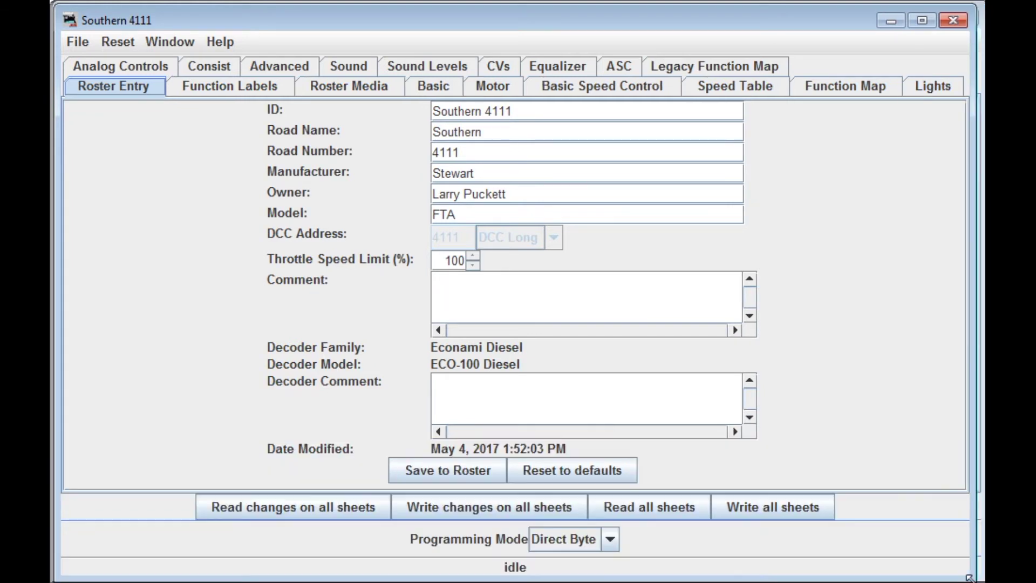
pyautogui.moveTo(983, 580); pyautogui.dragTo(978, 576)
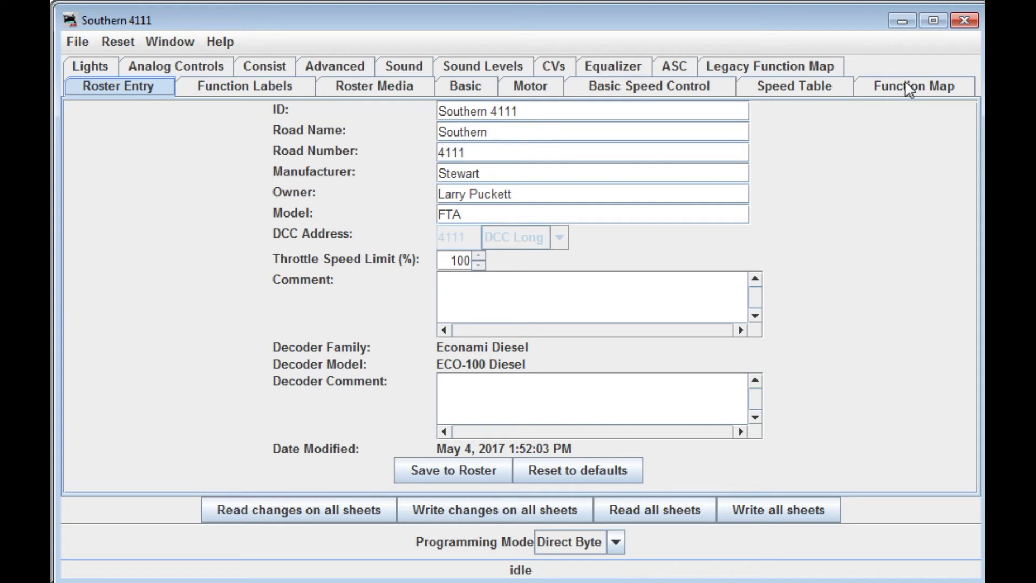
pyautogui.click(917, 87)
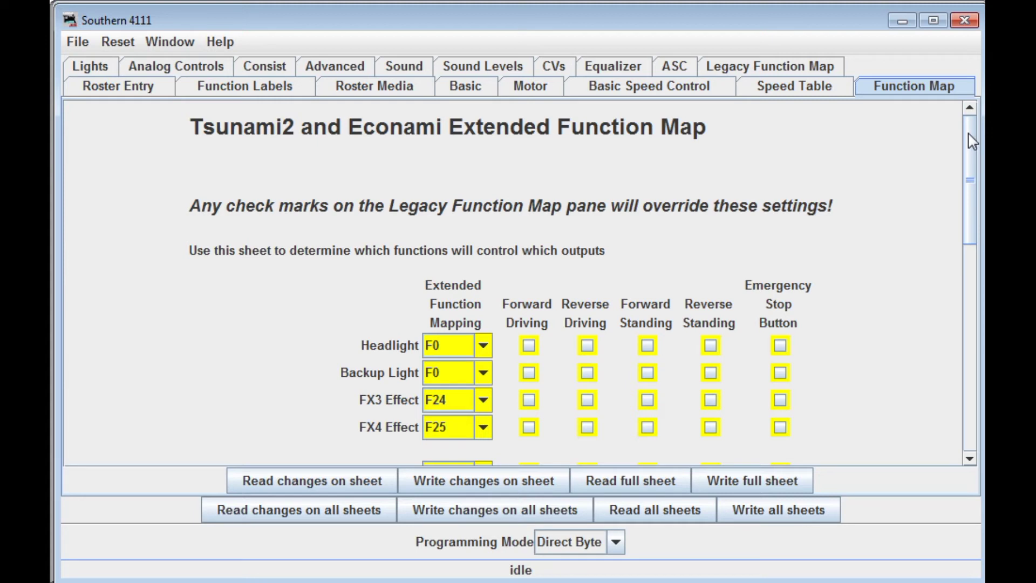
# - Examine the upper rows of the function map and the functions available for the Headlight, keeping F0
pyautogui.moveTo(972, 141)
pyautogui.mouseDown()
pyautogui.moveTo(971, 157)
pyautogui.moveTo(978, 125)
pyautogui.mouseUp()
pyautogui.moveTo(974, 140); pyautogui.dragTo(972, 185)
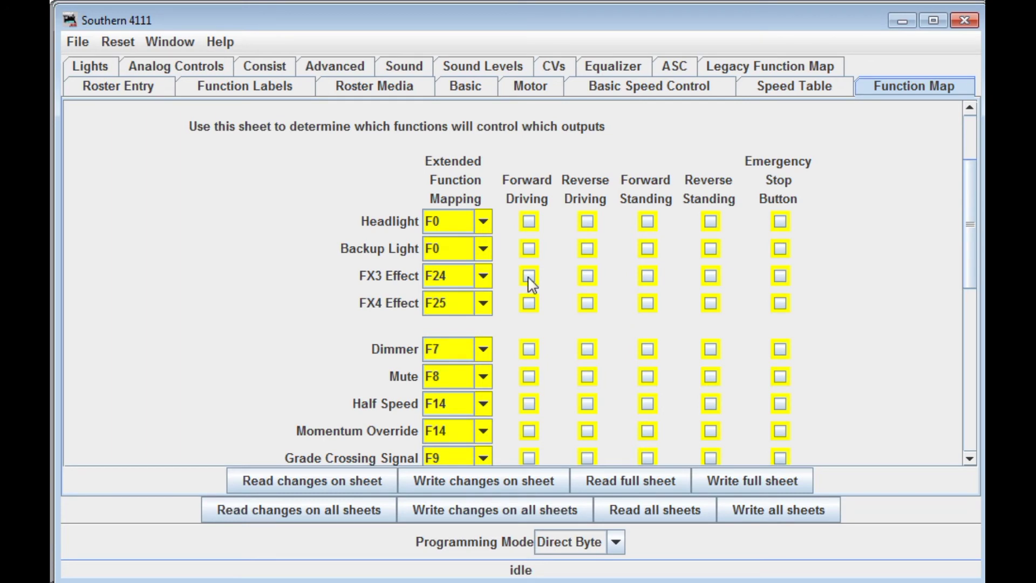
pyautogui.moveTo(972, 185)
pyautogui.mouseDown()
pyautogui.moveTo(967, 347)
pyautogui.moveTo(972, 169)
pyautogui.mouseUp()
pyautogui.scroll(-1, 513, 280)
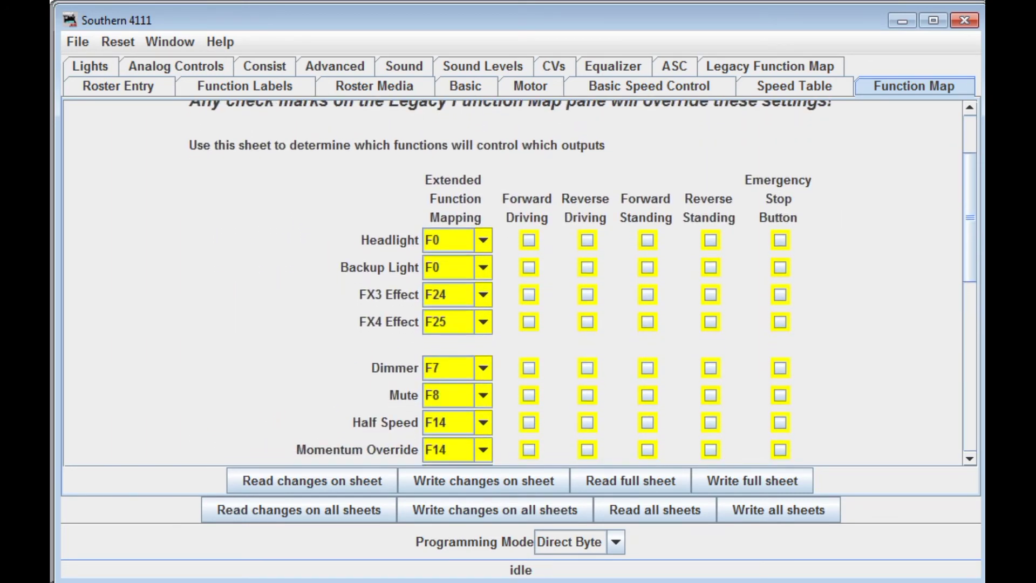
pyautogui.scroll(-3, 513, 281)
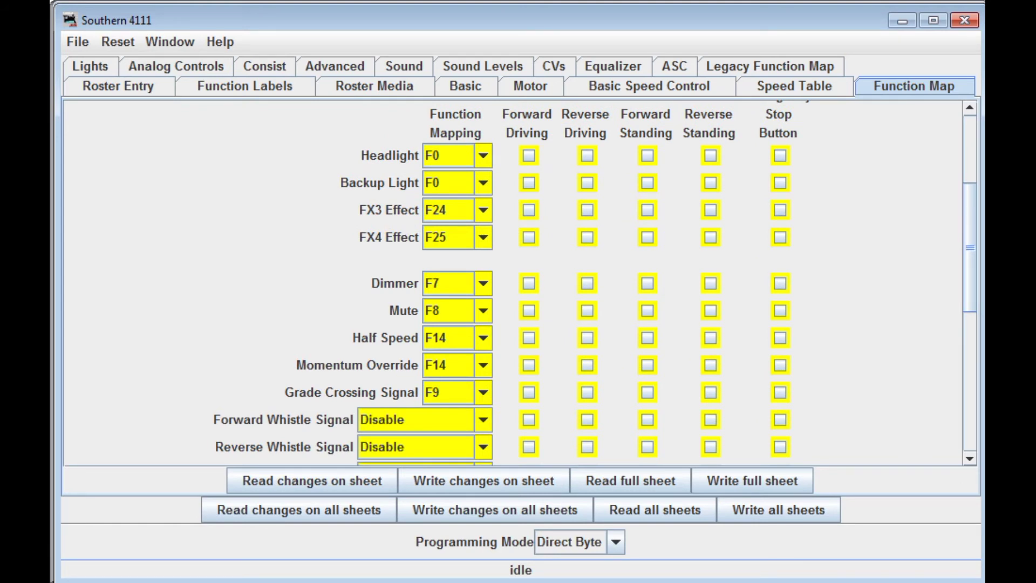
pyautogui.scroll(5, 720, 254)
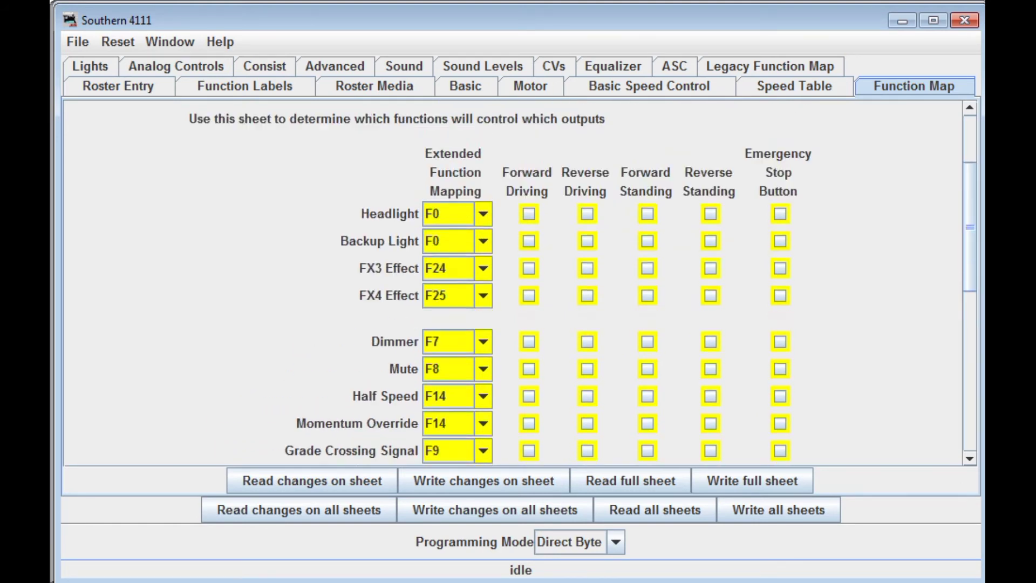
pyautogui.scroll(-2, 720, 255)
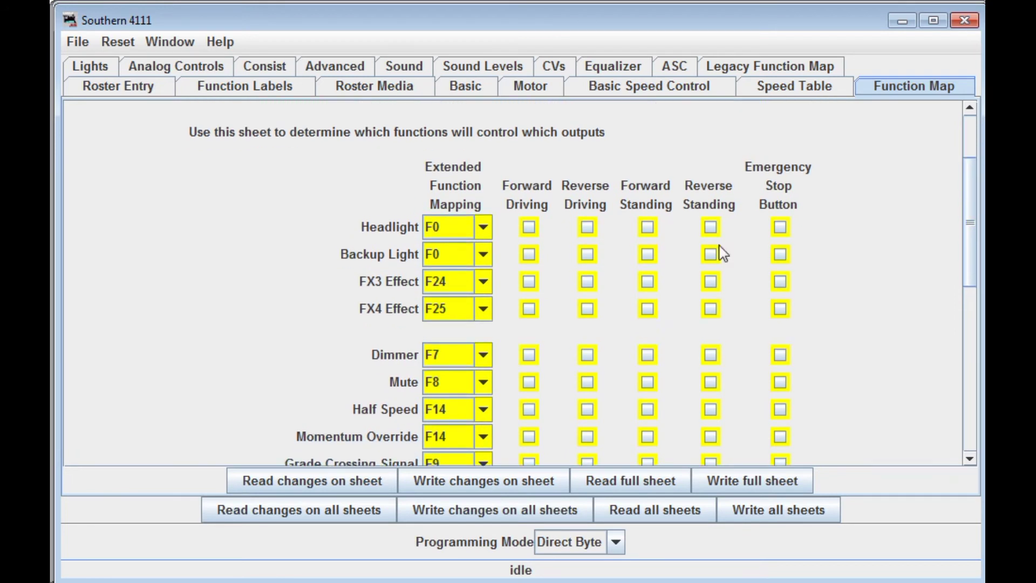
pyautogui.click(483, 229)
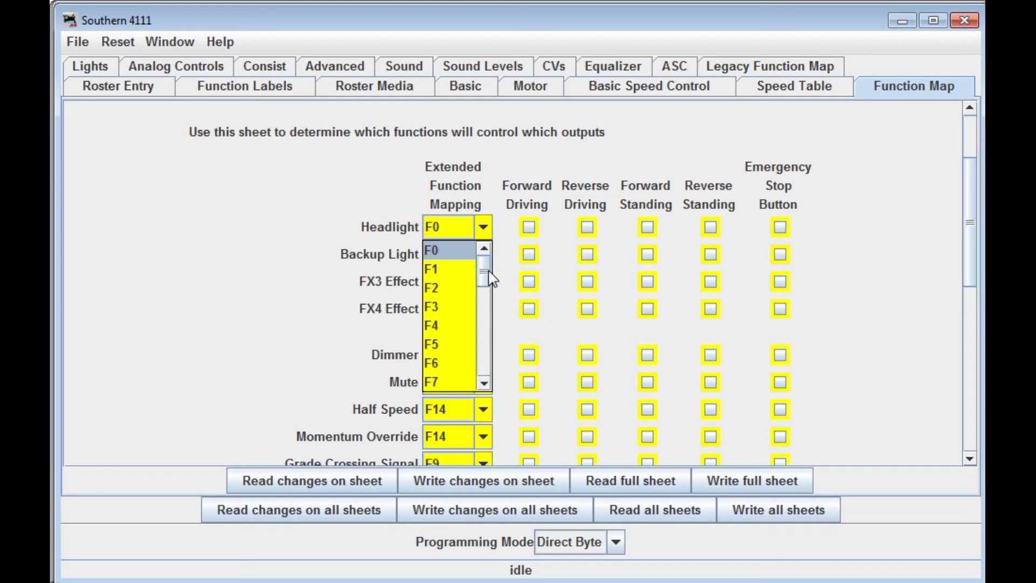
pyautogui.click(444, 251)
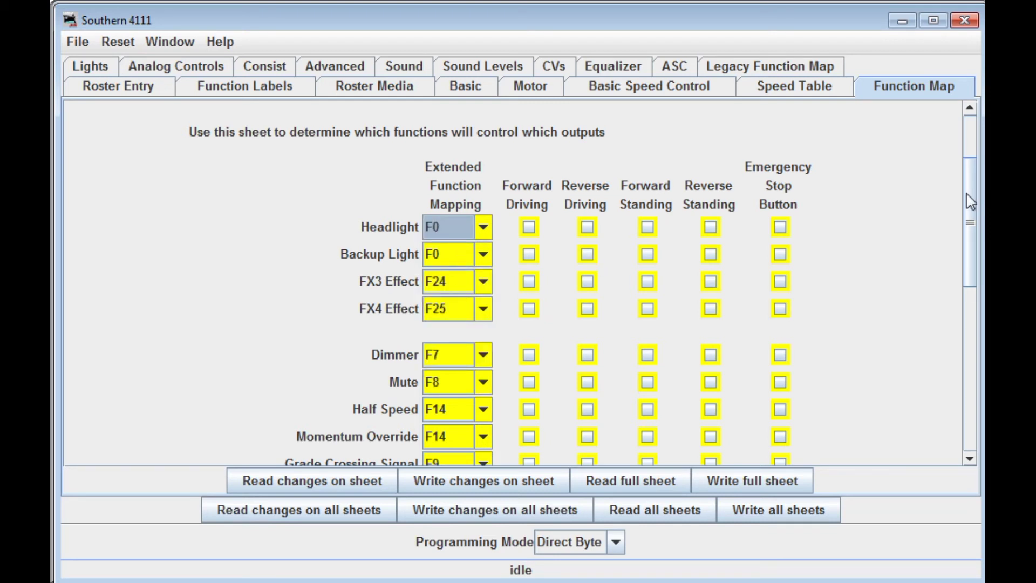
# - Check which functions can be mapped to the Dimmer, keeping F7
pyautogui.moveTo(970, 201); pyautogui.dragTo(977, 246)
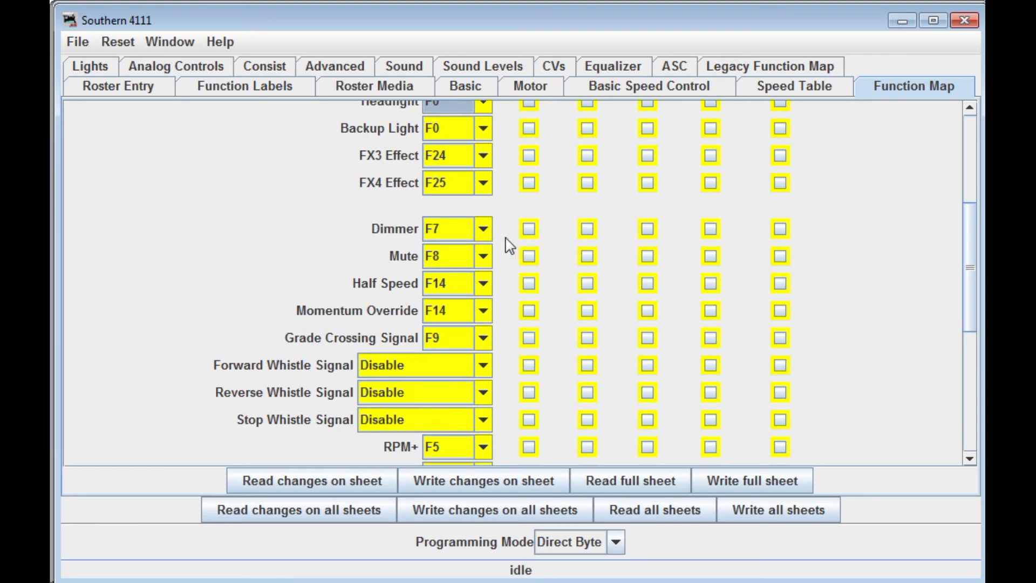
pyautogui.click(483, 231)
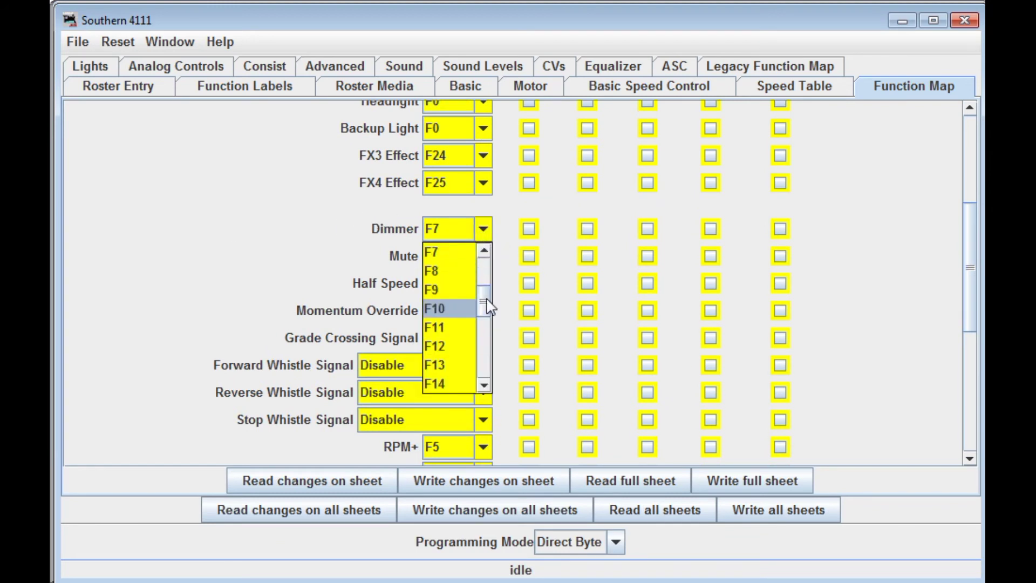
pyautogui.click(462, 251)
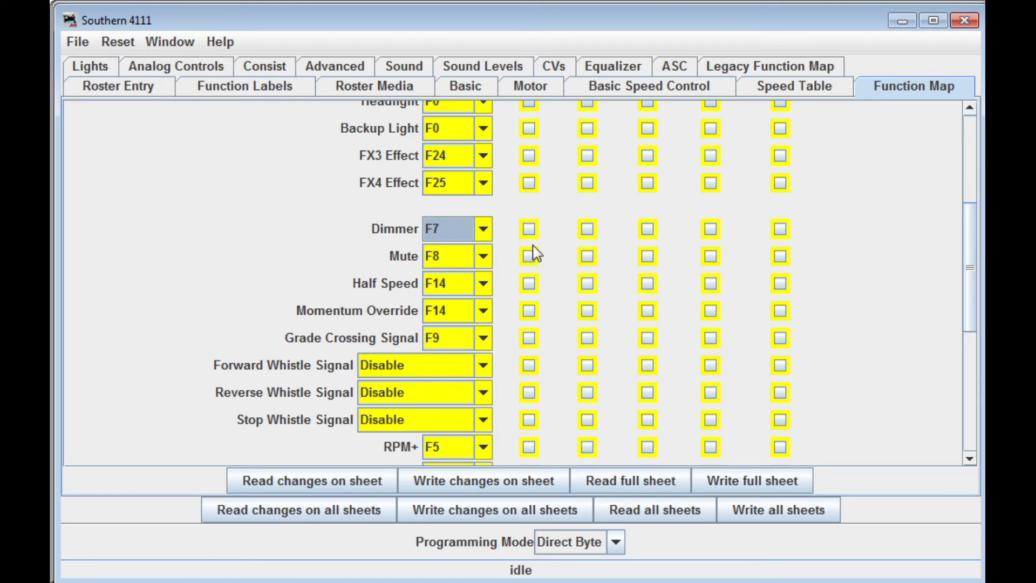
# - Try assigning the Bell output to the Emergency Stop Button in the function map, and clear the check mark again
pyautogui.moveTo(970, 231); pyautogui.dragTo(971, 248)
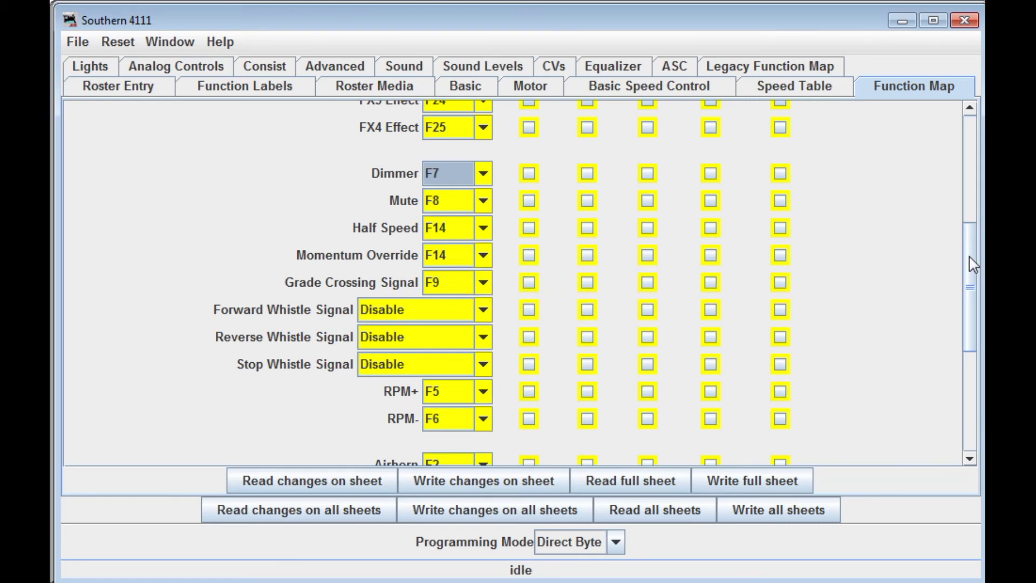
pyautogui.moveTo(974, 268); pyautogui.dragTo(972, 183)
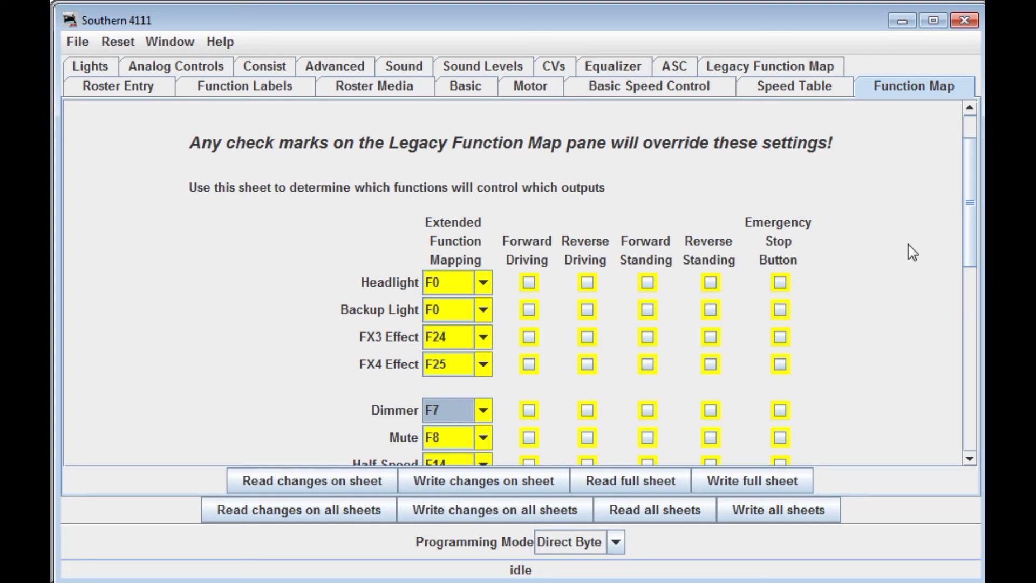
pyautogui.moveTo(970, 196); pyautogui.dragTo(981, 252)
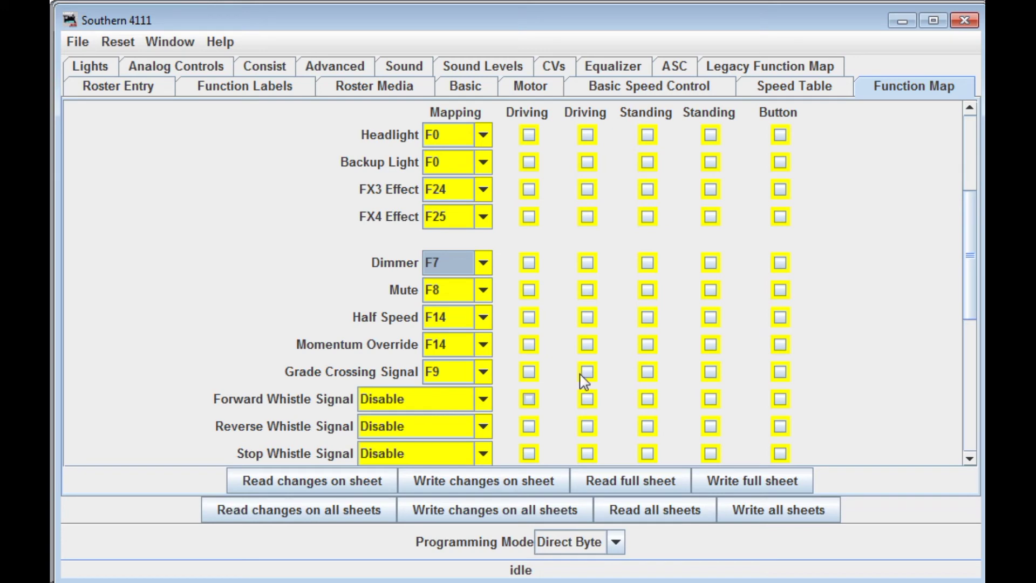
pyautogui.moveTo(976, 221); pyautogui.dragTo(979, 335)
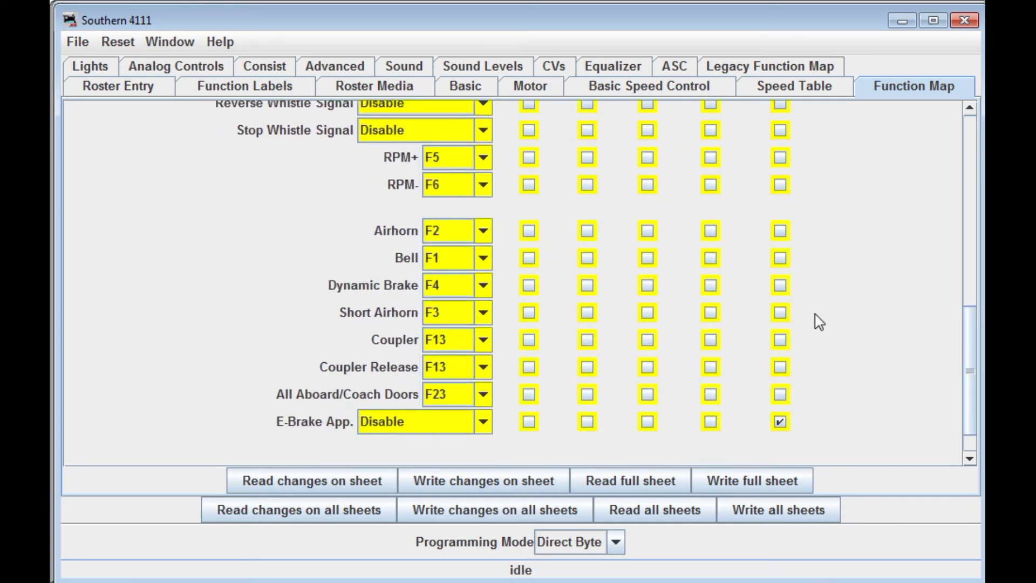
pyautogui.click(780, 259)
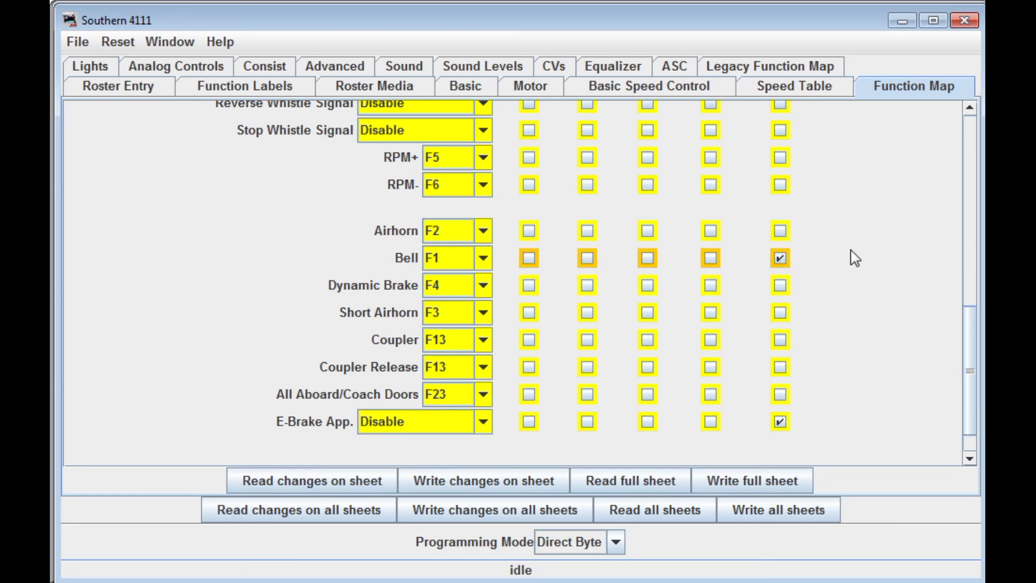
pyautogui.click(785, 260)
# - Try assigning the FX4 Effect to the Emergency Stop Button, and clear that check mark again
pyautogui.moveTo(970, 348); pyautogui.dragTo(970, 217)
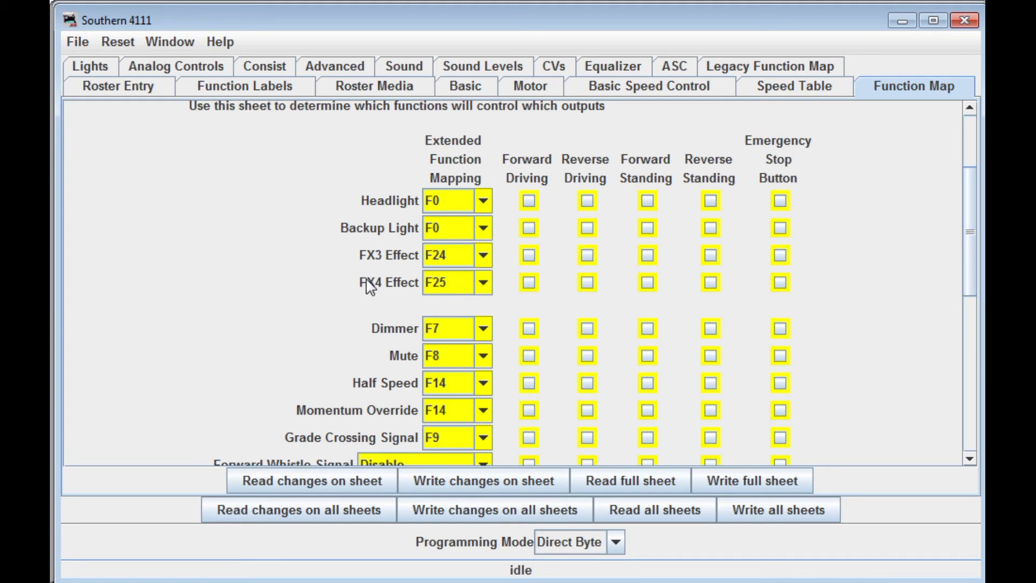
pyautogui.click(780, 283)
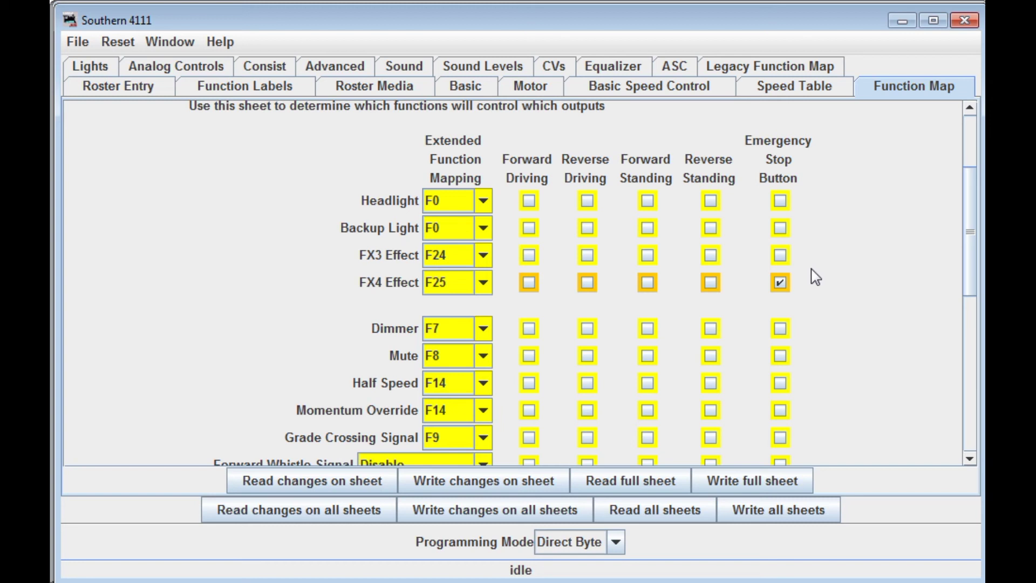
pyautogui.click(780, 282)
# - Examine the Legacy Function Map, reading its override notes and the output grid for the headlights and Functions 1 to 12
pyautogui.moveTo(977, 259); pyautogui.dragTo(973, 143)
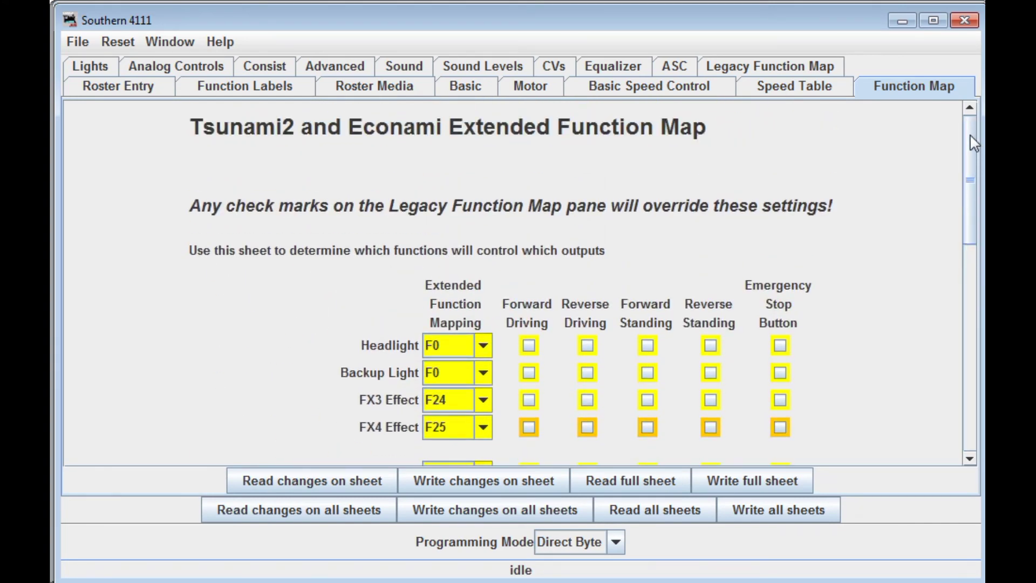
pyautogui.click(727, 67)
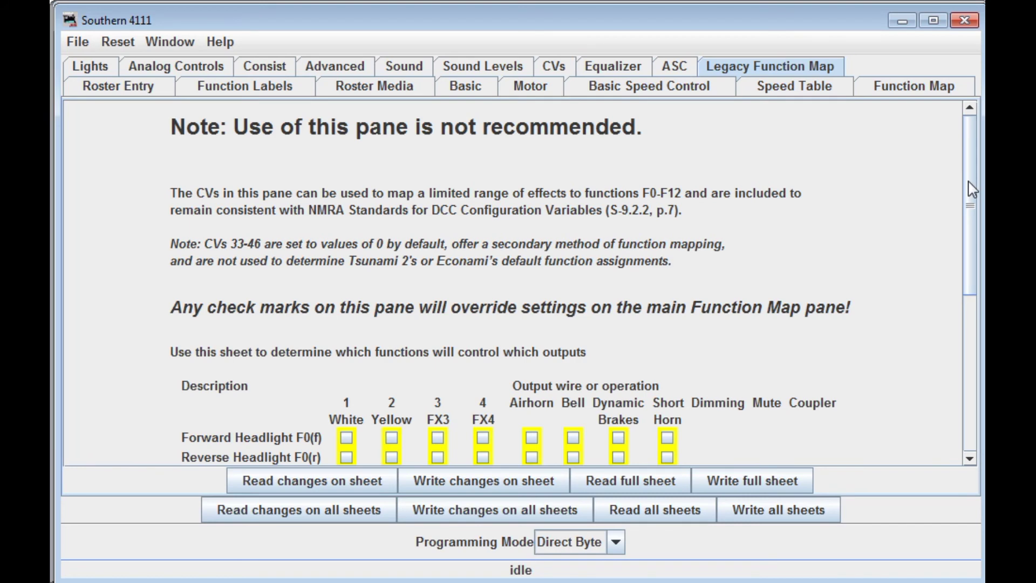
pyautogui.moveTo(974, 185); pyautogui.dragTo(981, 315)
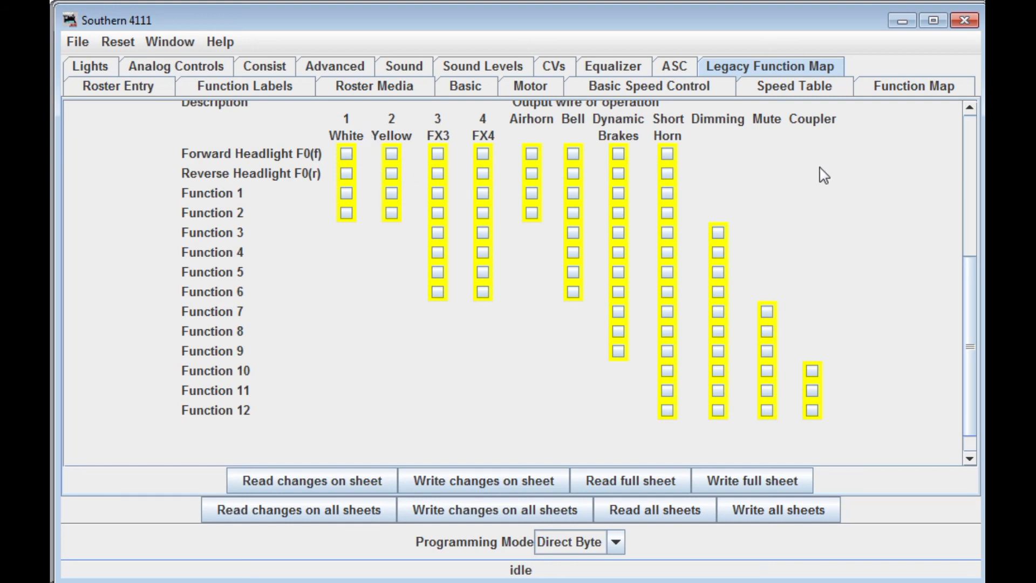
pyautogui.scroll(-2, 972, 302)
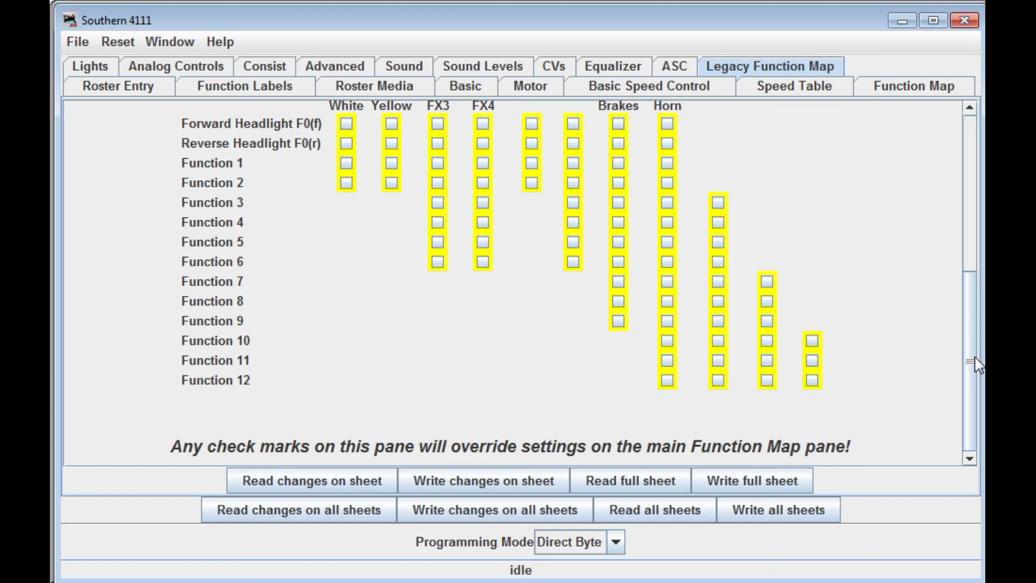
pyautogui.moveTo(975, 358); pyautogui.dragTo(981, 195)
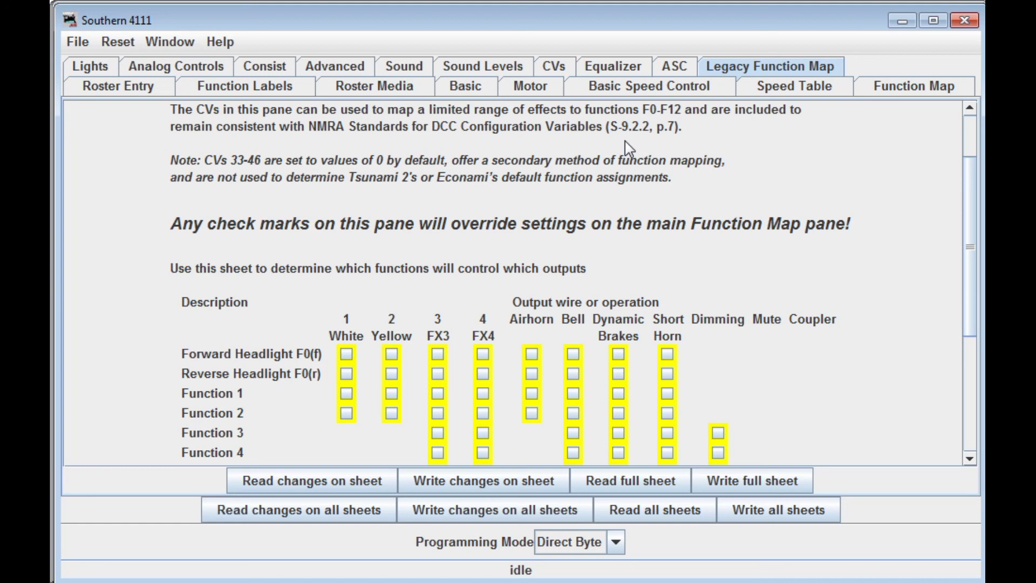
pyautogui.moveTo(968, 319); pyautogui.dragTo(977, 437)
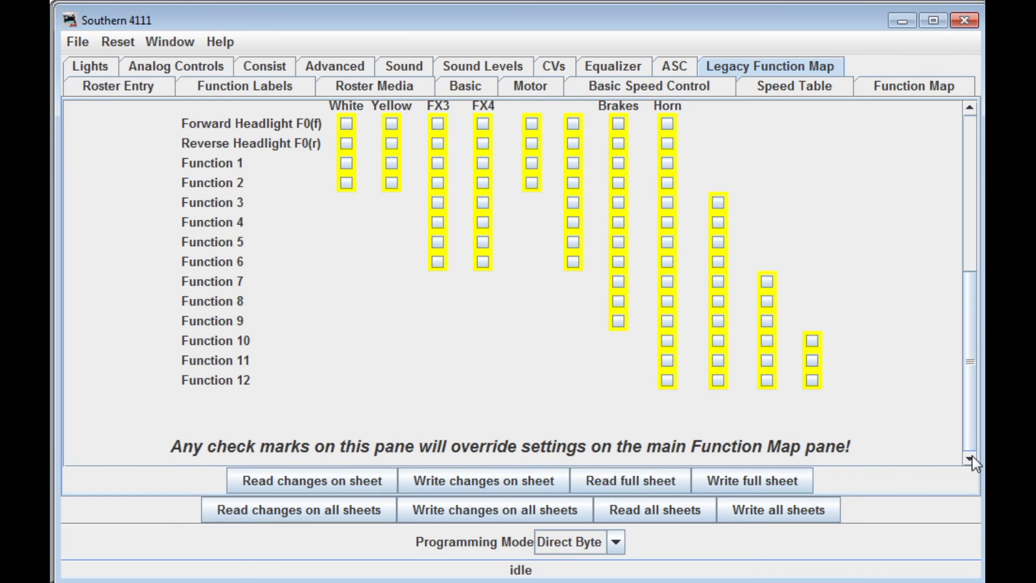
pyautogui.moveTo(970, 361); pyautogui.dragTo(970, 205)
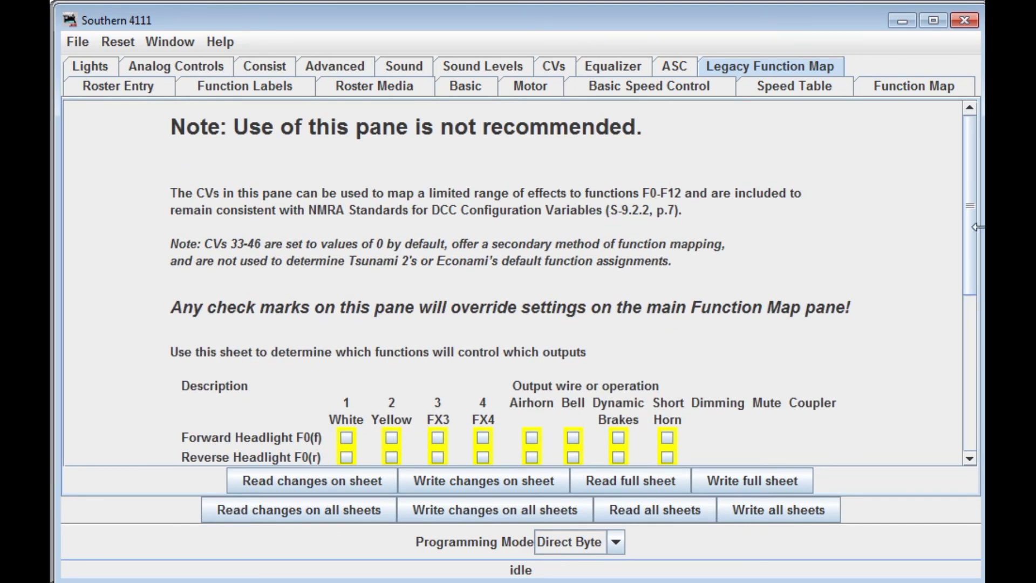
pyautogui.moveTo(970, 214); pyautogui.dragTo(966, 126)
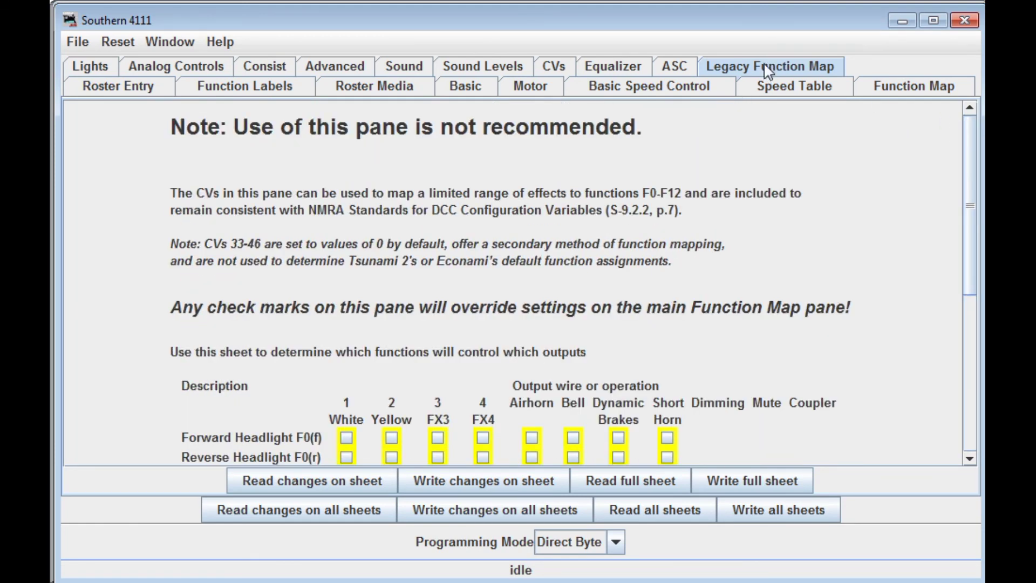